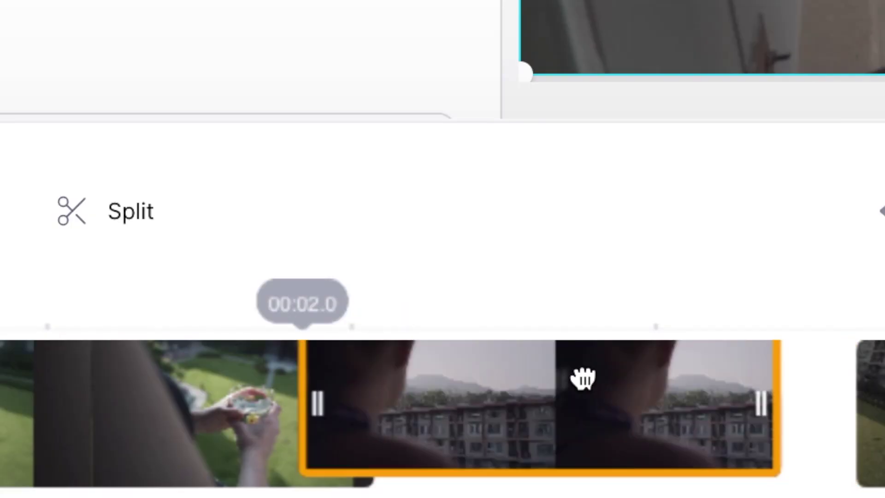
- Move the clip before the previous one and slow it to half speed
left_click_drag(583, 375, 118, 365)
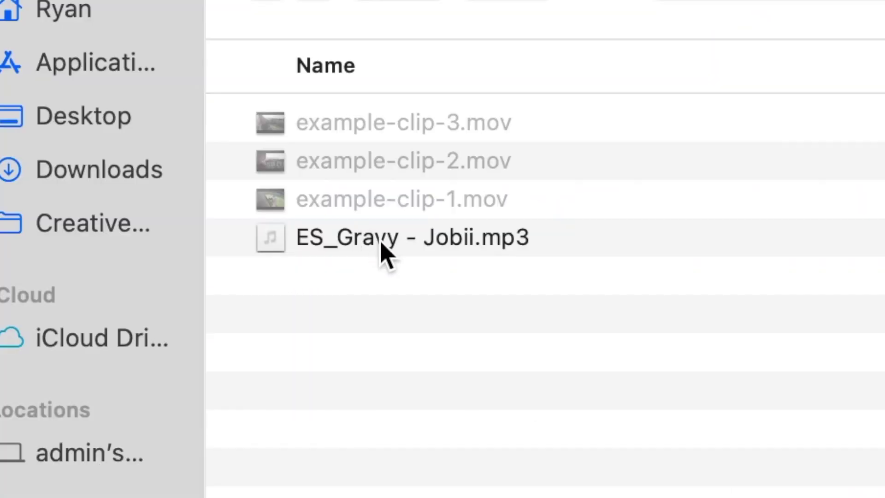
left_click(379, 239)
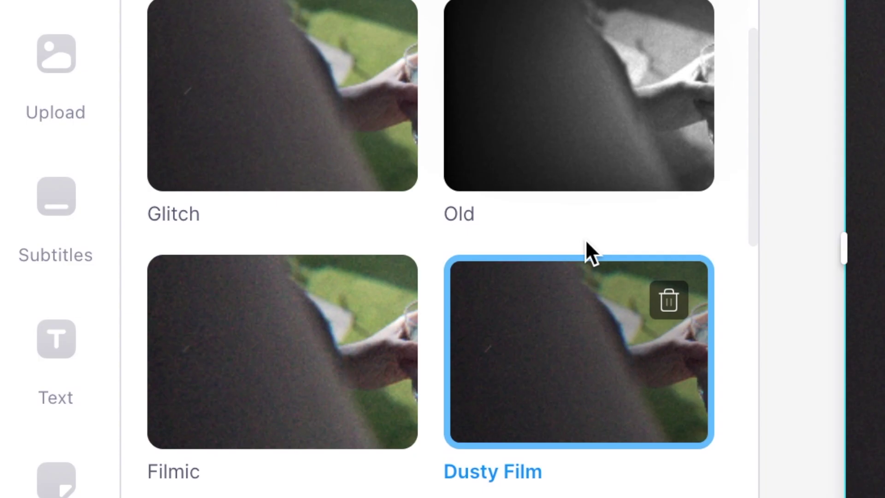
scroll(585, 258, "down", 2)
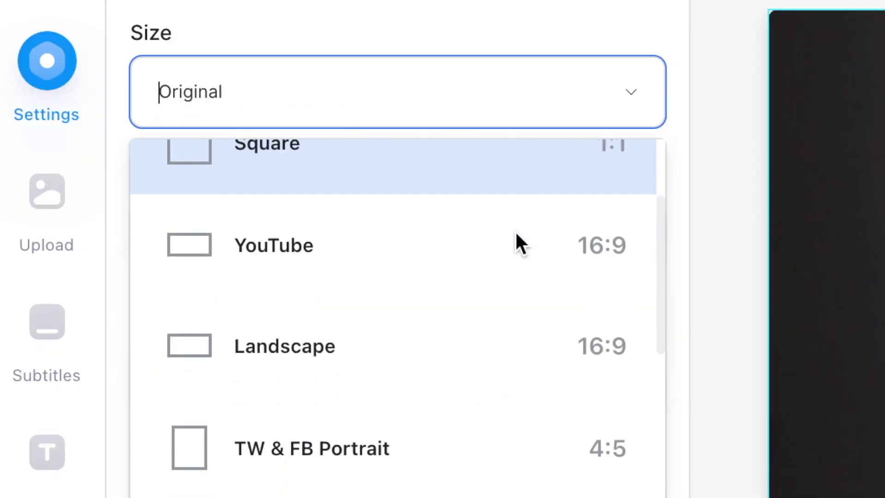
scroll(515, 238, "down", 2)
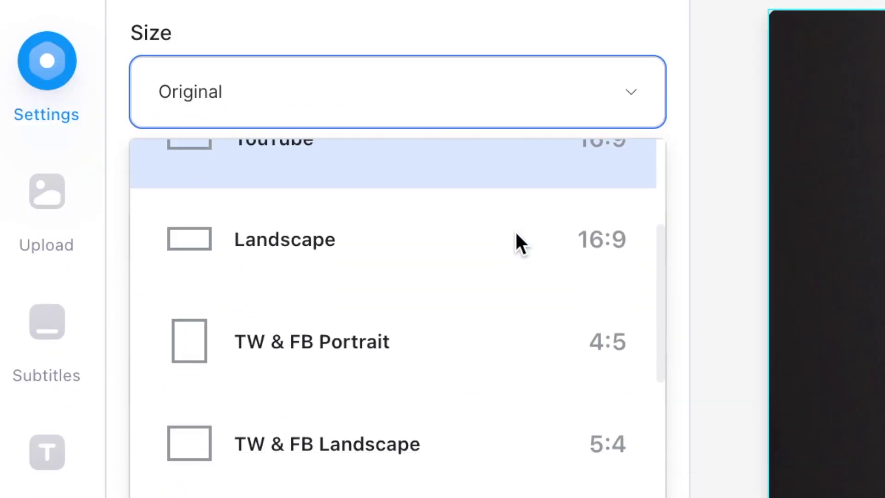
scroll(516, 231, "down", 4)
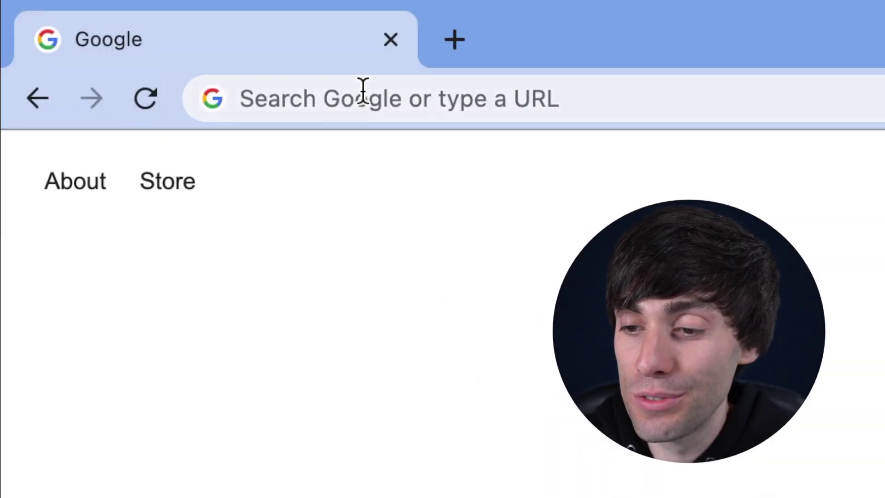
- Load veed.io in the Chrome address bar
left_click(363, 89)
type("veed.io")
key("Return")
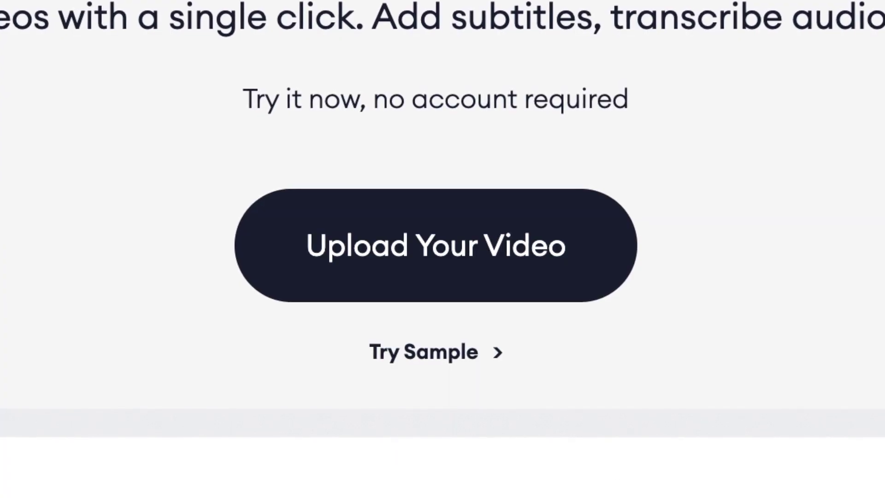
- Upload example-clip-1.mov from My Clips into the editor and select it on the timeline
left_click(502, 273)
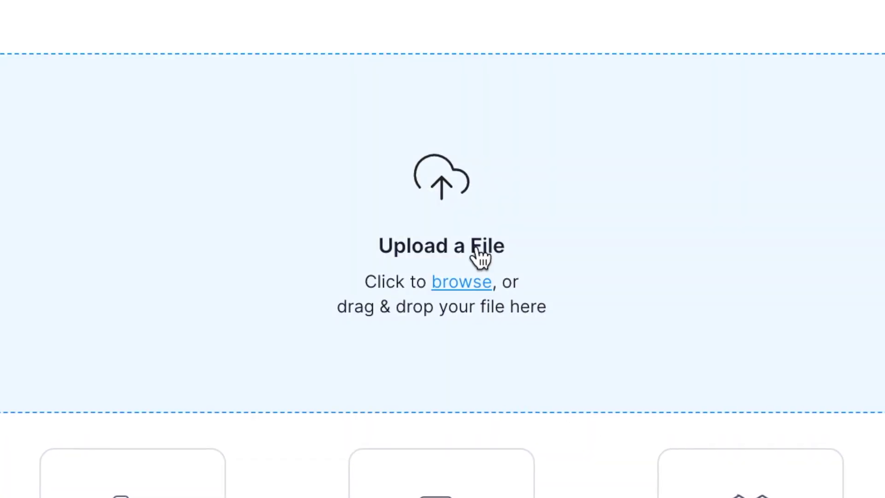
left_click(475, 243)
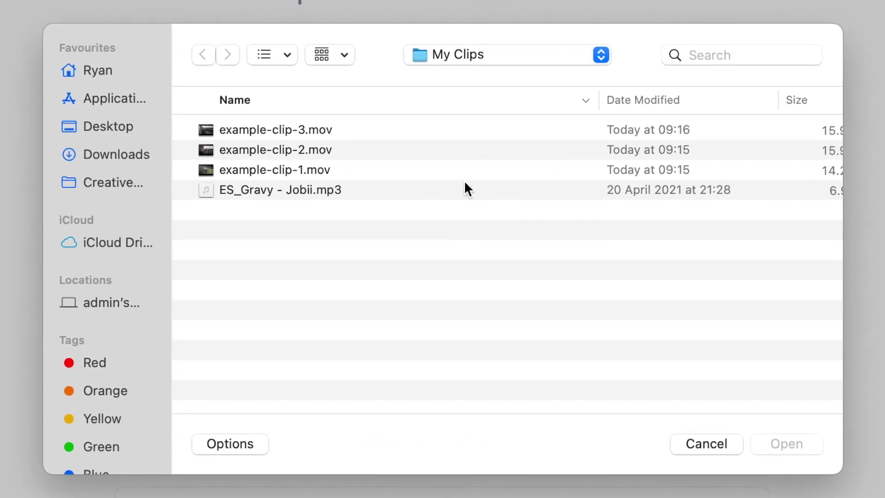
left_click(364, 169)
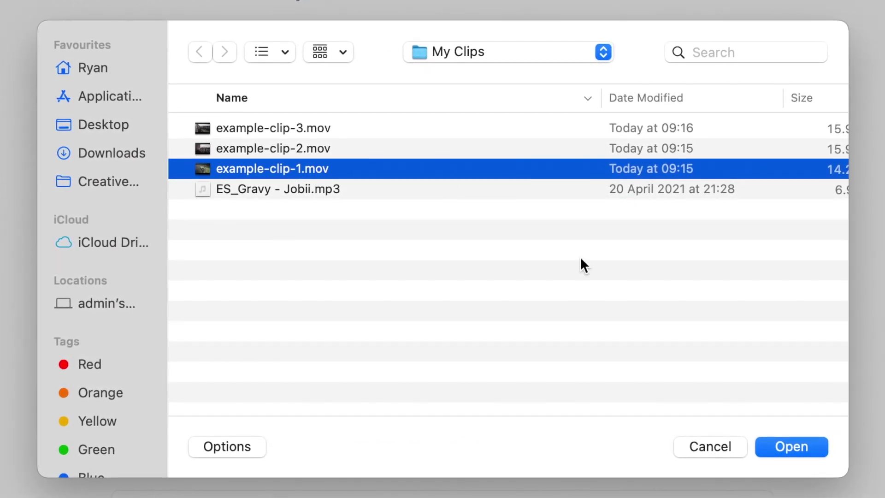
left_click(787, 448)
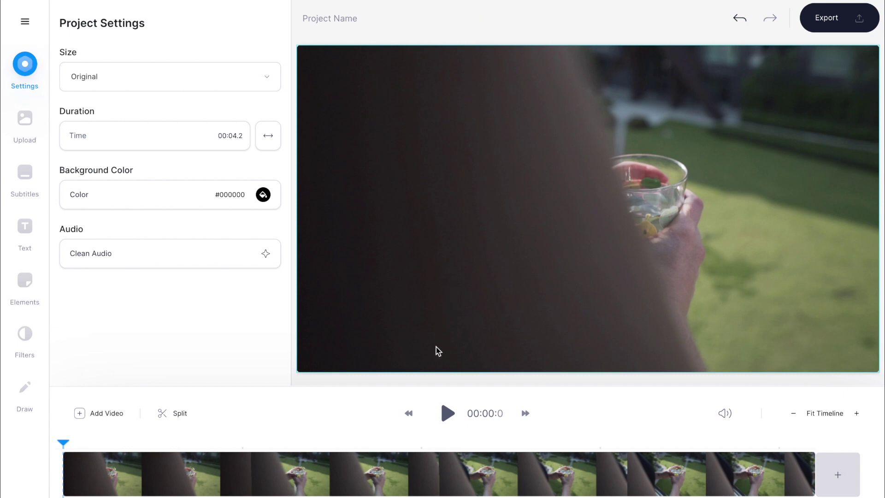
left_click(403, 478)
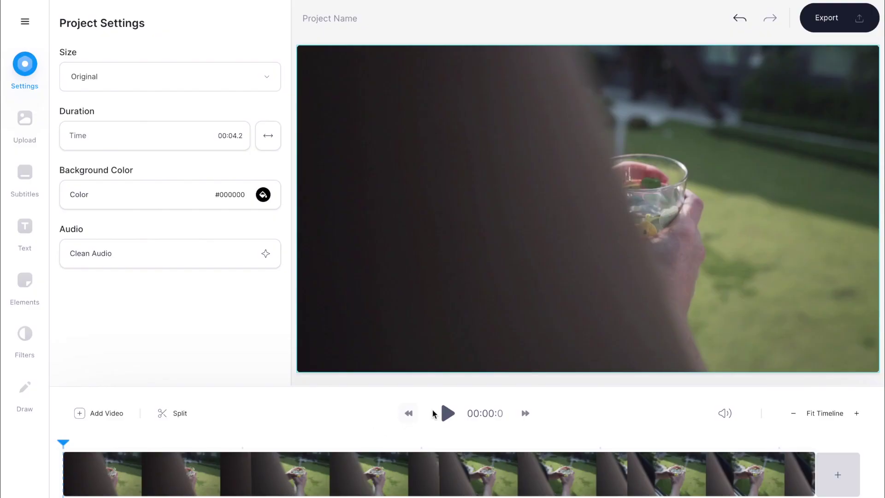
left_click(441, 414)
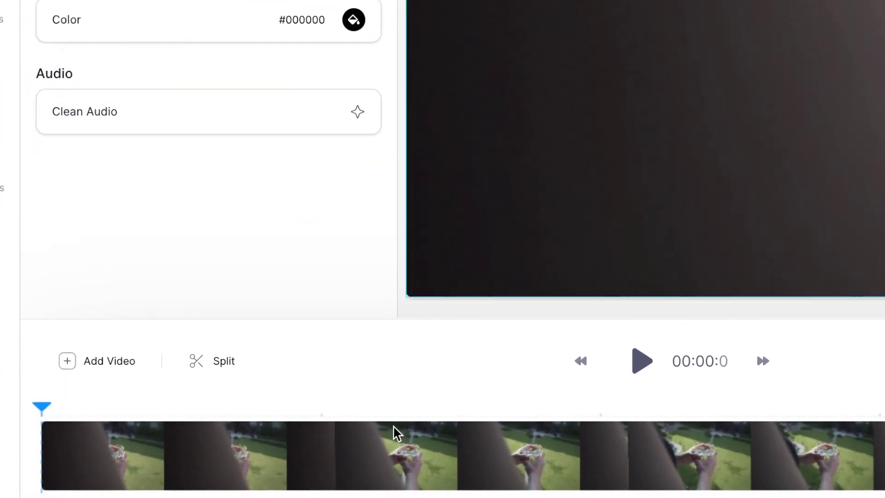
- Trim the first clip to the 00:00.7–00:03.3 range and move the playhead into it
left_click(293, 465)
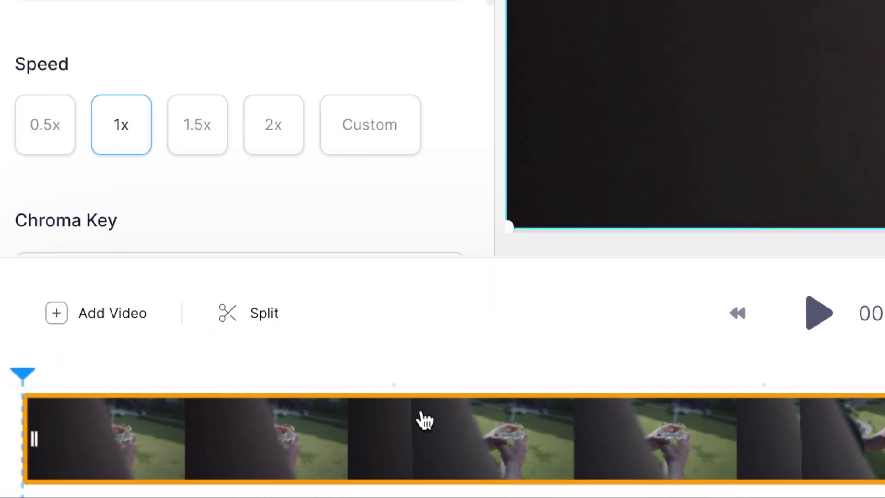
left_click_drag(29, 443, 307, 443)
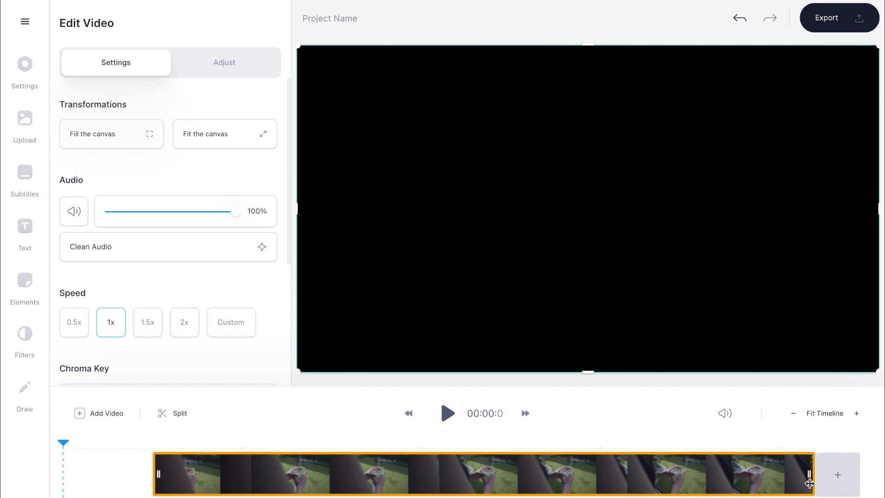
left_click_drag(807, 474, 651, 474)
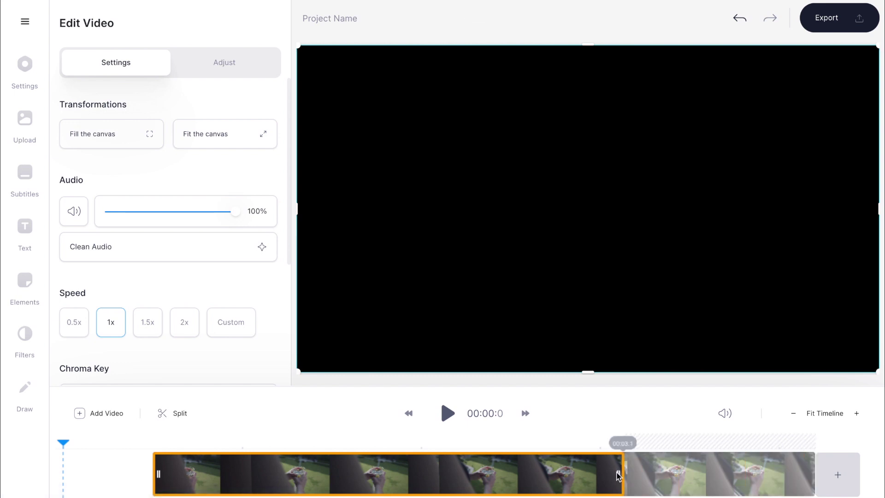
left_click_drag(618, 474, 618, 475)
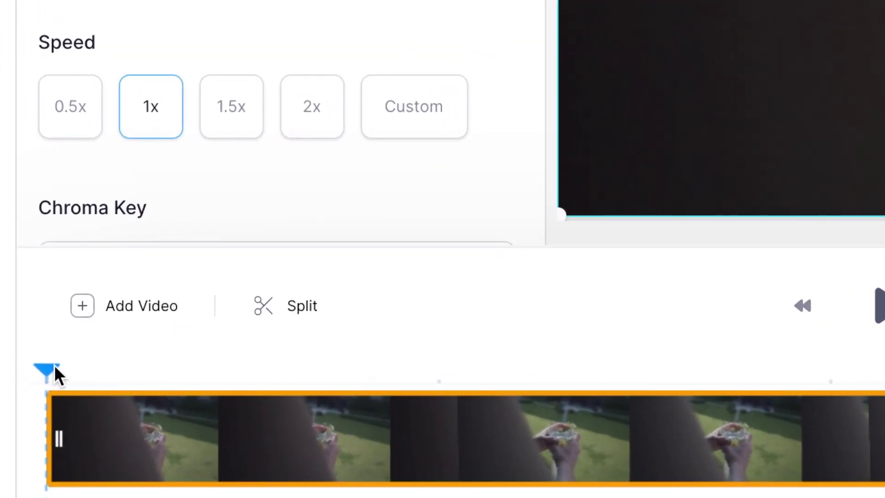
left_click_drag(54, 367, 160, 367)
left_click_drag(241, 360, 364, 350)
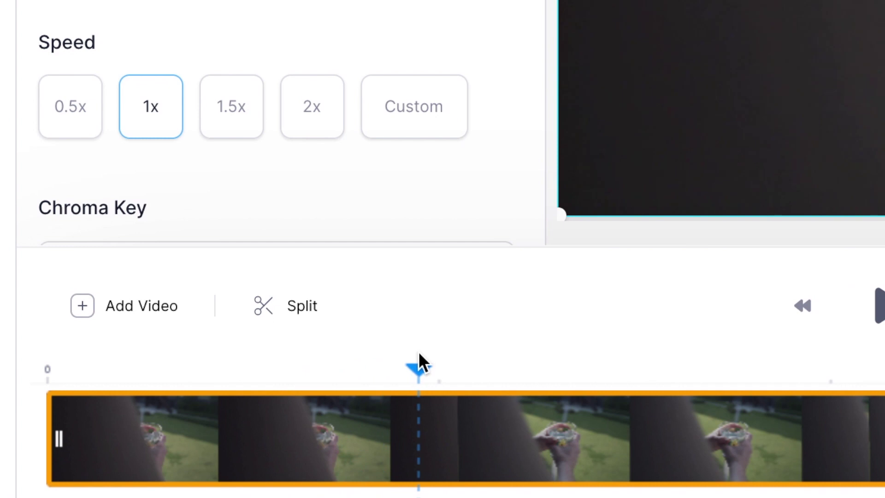
- Split the clip at the playhead, then split its second part again further along
left_click(302, 307)
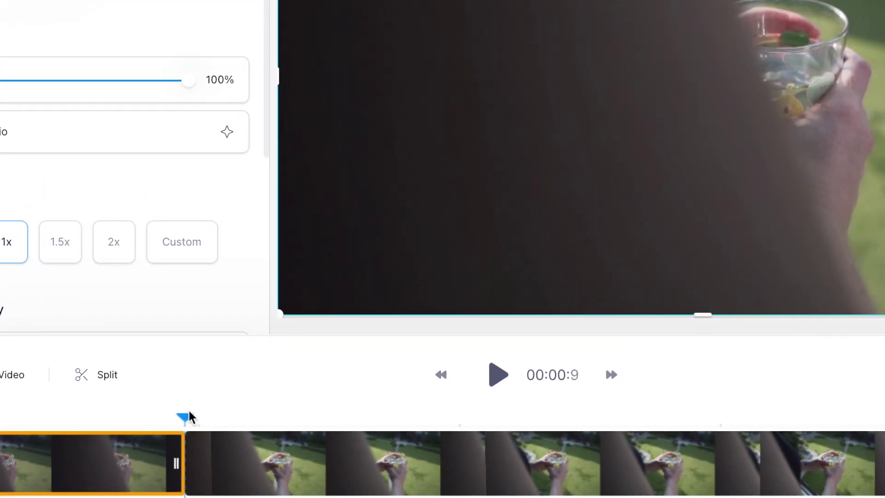
left_click_drag(188, 411, 729, 400)
left_click(734, 469)
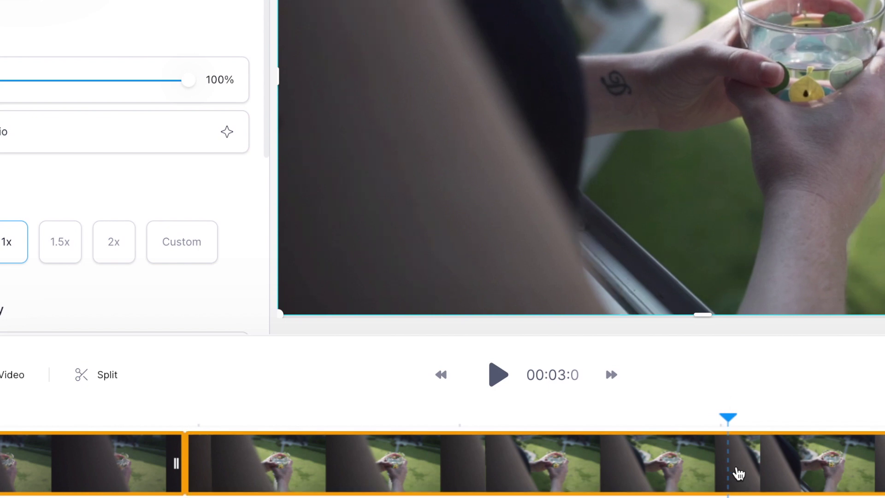
left_click(111, 376)
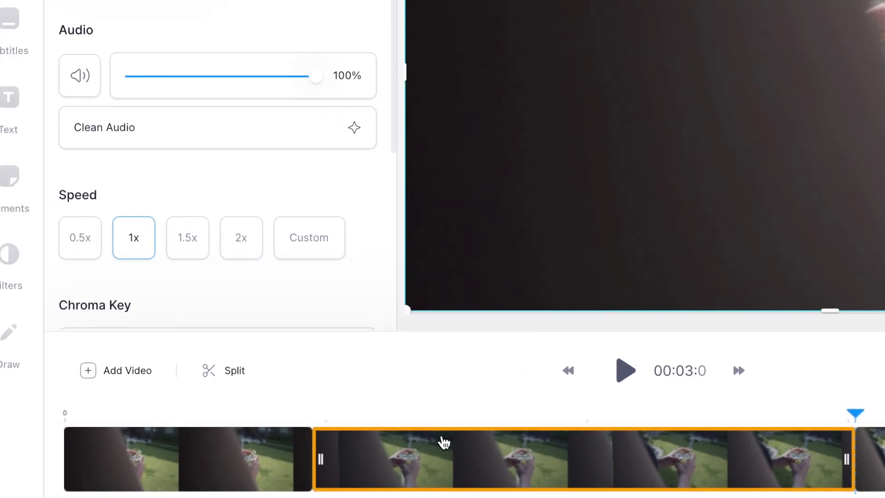
- Delete the first and last pieces and drag the middle piece to the timeline start
left_click(274, 446)
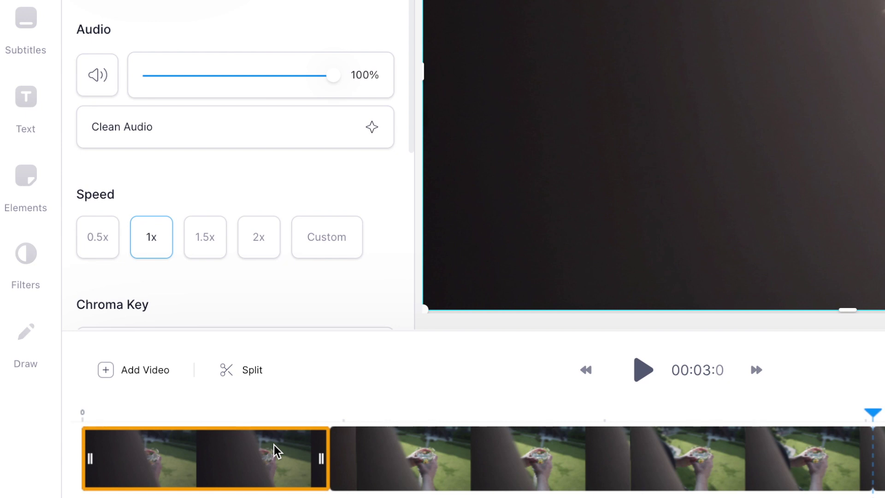
key("Delete")
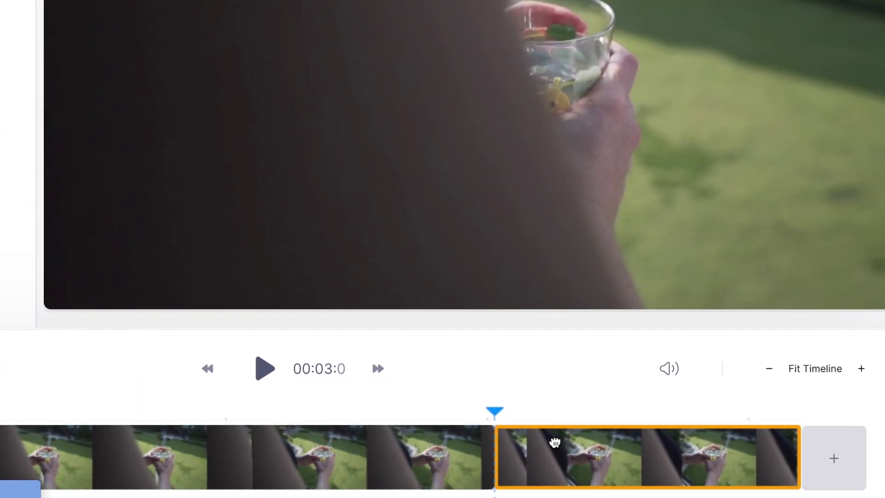
left_click(555, 443)
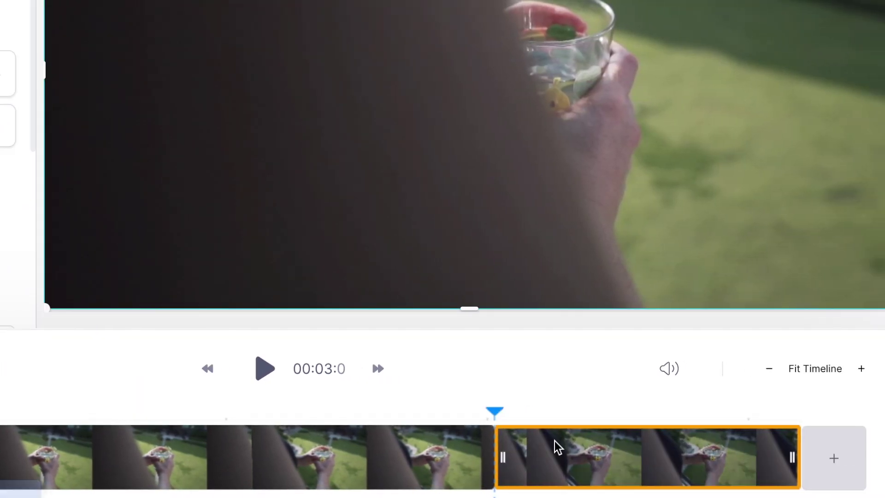
key("Delete")
left_click(321, 452)
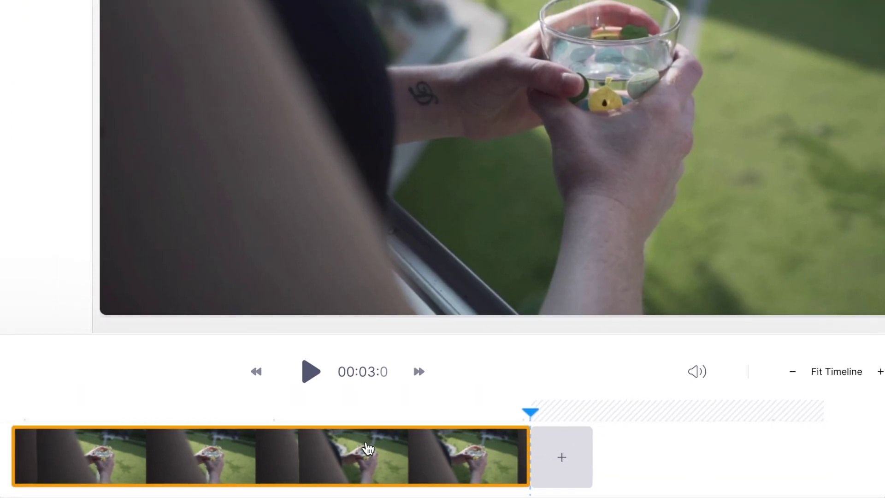
left_click_drag(515, 464, 275, 465)
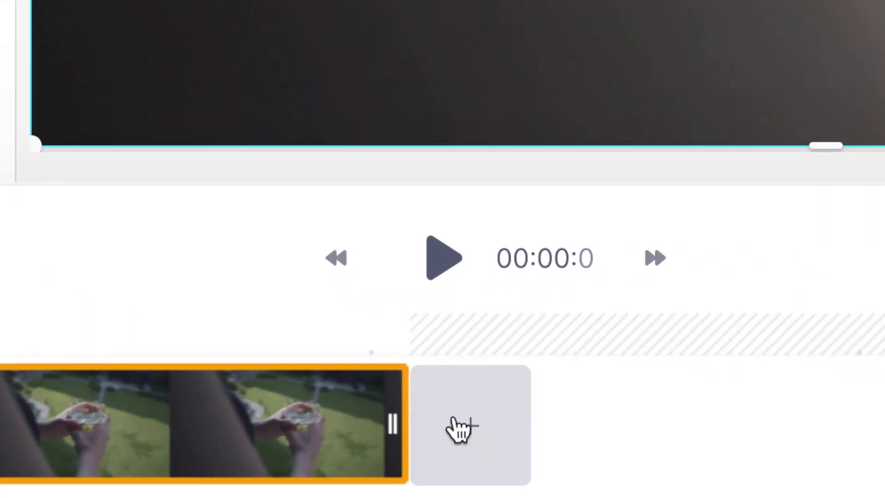
- Upload example-clip-2.mov as the second clip and select it on the timeline
left_click(472, 433)
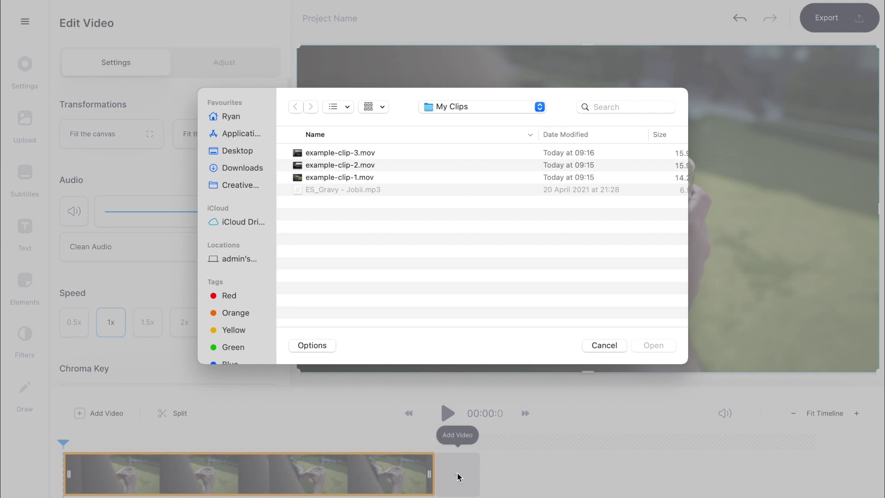
left_click(360, 165)
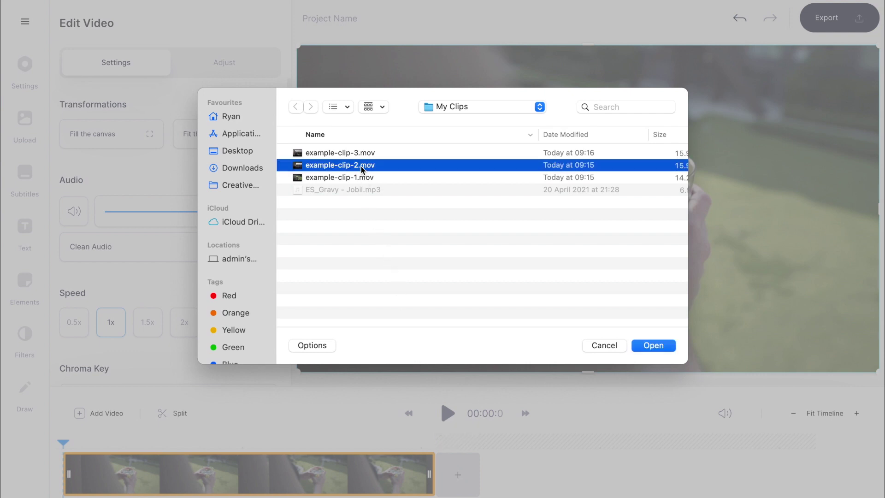
left_click(652, 346)
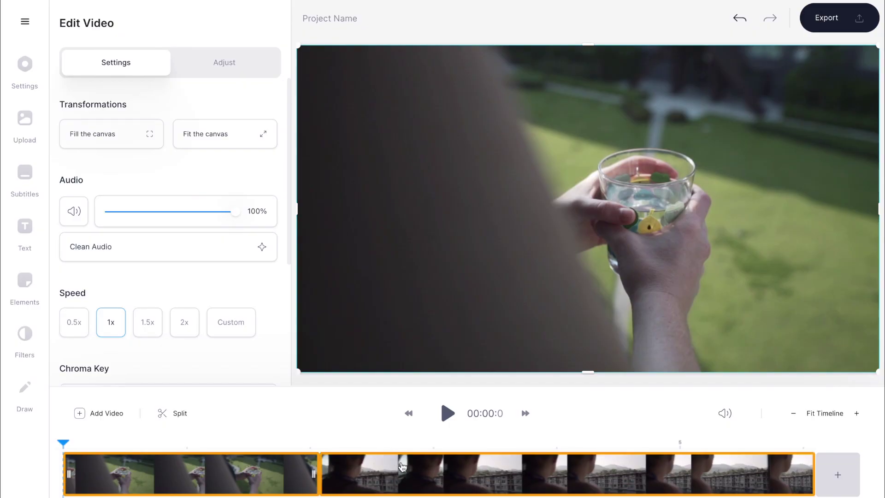
left_click(403, 467)
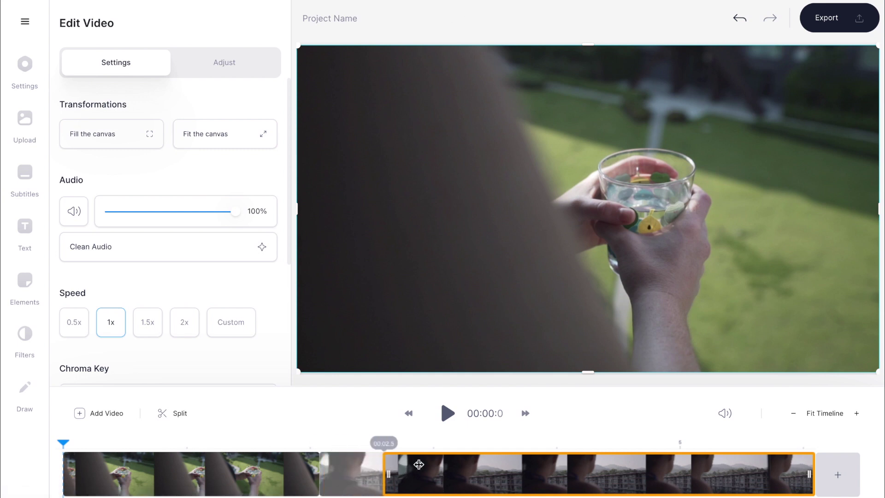
- Trim the start off the second clip and add example-clip-3.mov as a third clip
left_click_drag(453, 467, 370, 470)
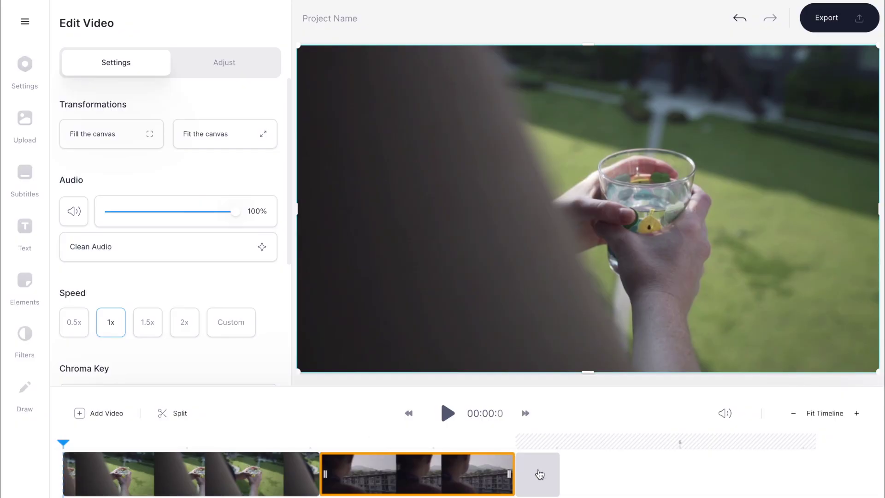
left_click(533, 449)
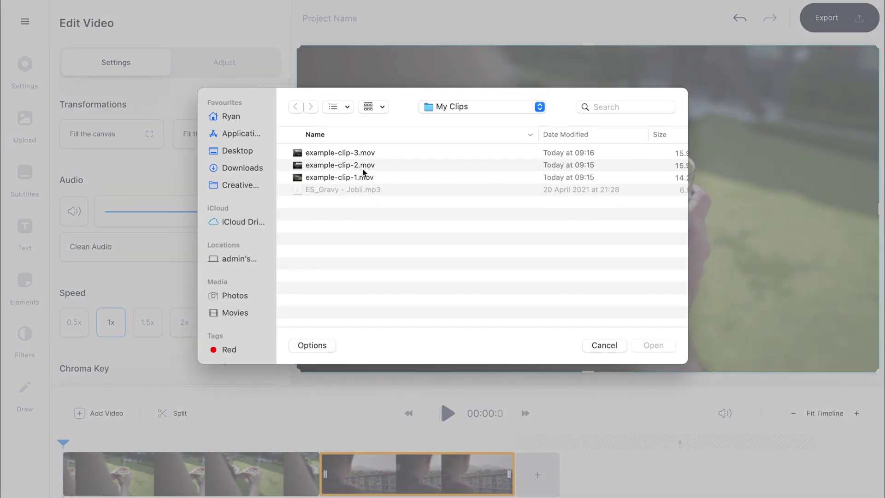
left_click(359, 154)
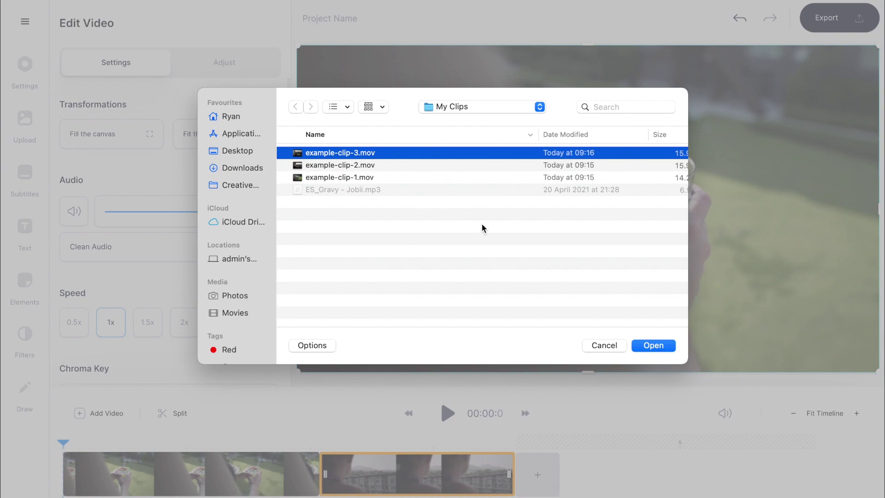
left_click(653, 346)
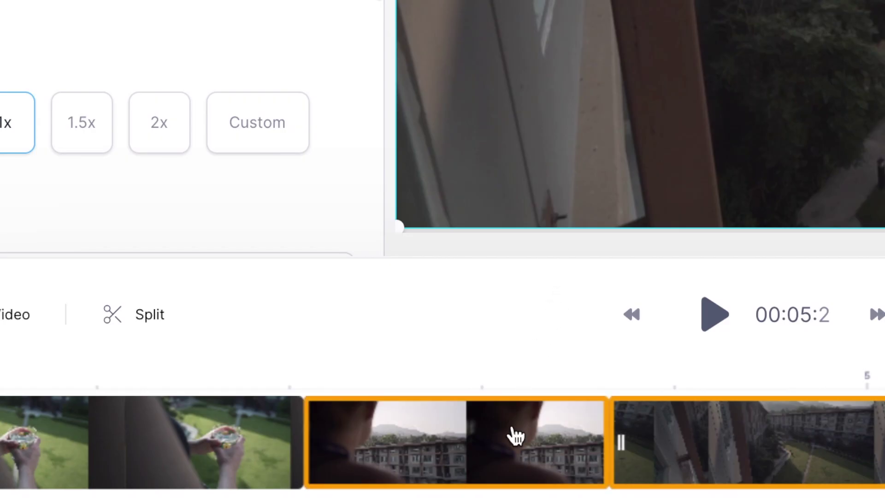
- Drag the middle building clip to the first position on the timeline
left_click(514, 433)
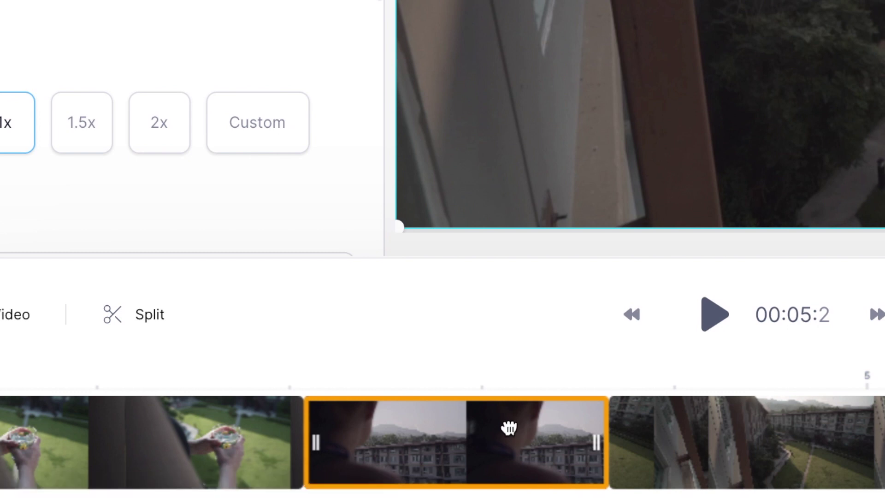
left_click_drag(509, 424, 134, 417)
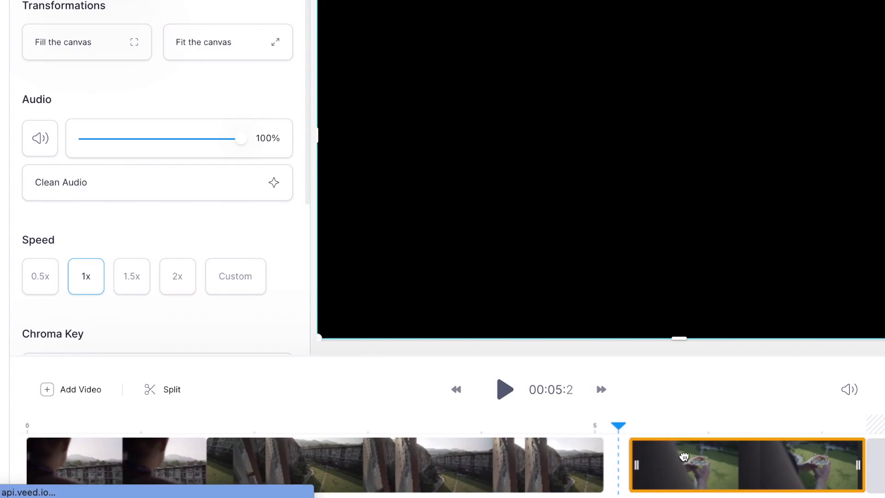
left_click_drag(683, 456, 296, 466)
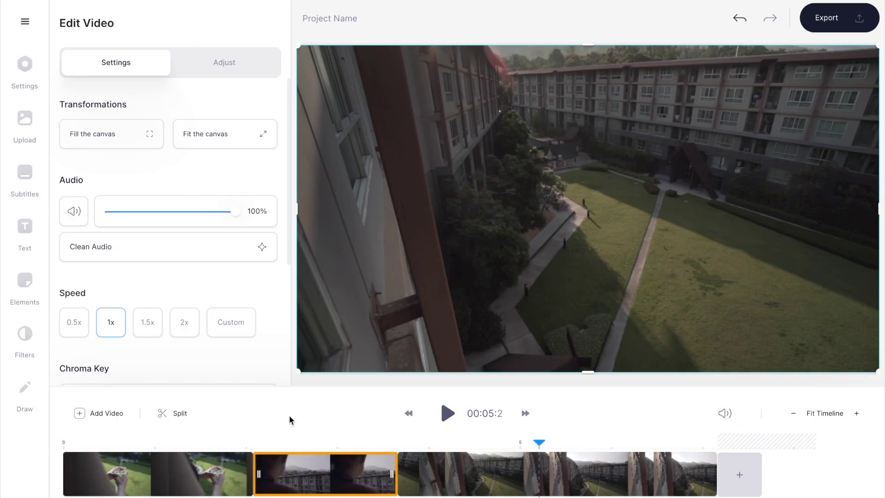
- Mute the first glass clip to 0% volume, then check the second clip's sound
left_click(200, 469)
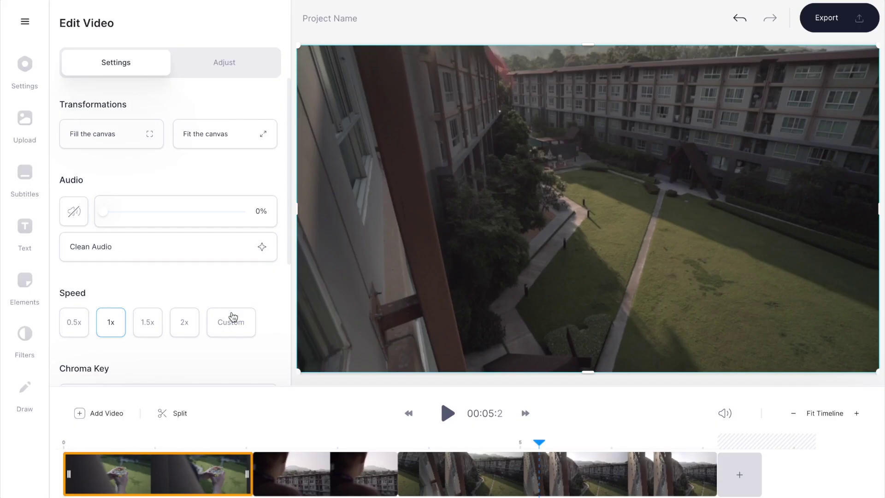
left_click(322, 464)
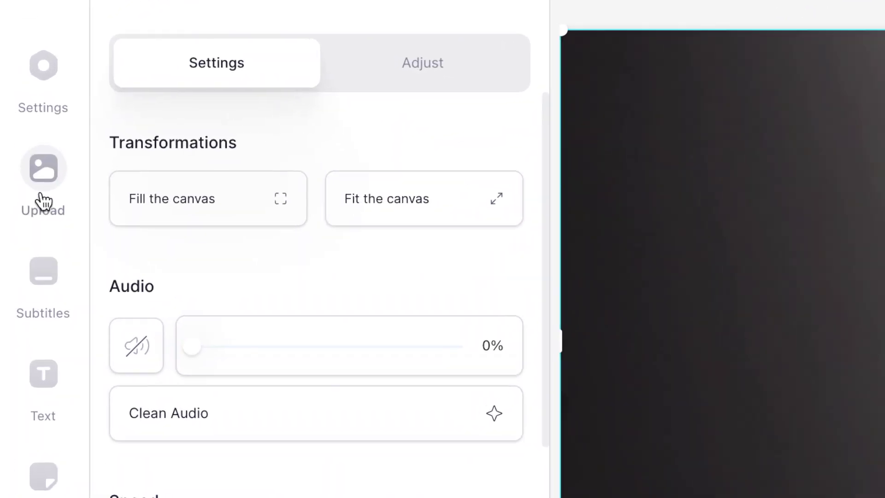
- Upload the audio file ES_Gravy - Jobii.mp3 as a music track on the timeline
left_click(24, 124)
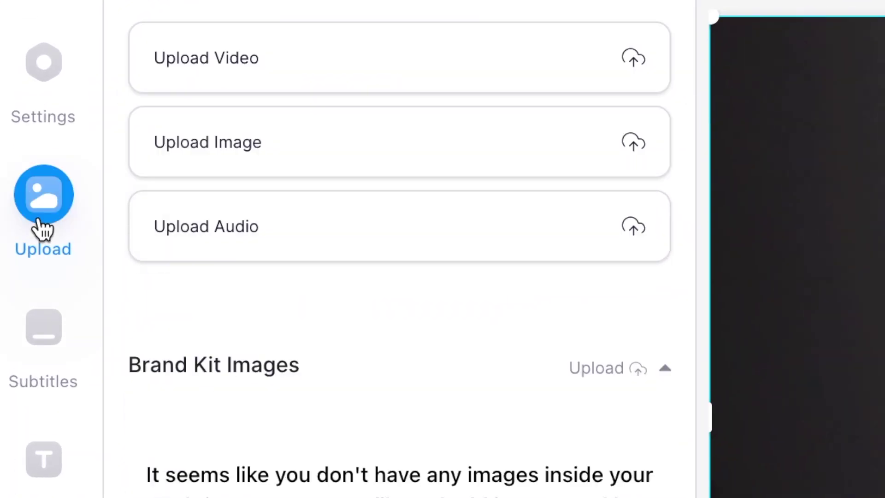
left_click(313, 243)
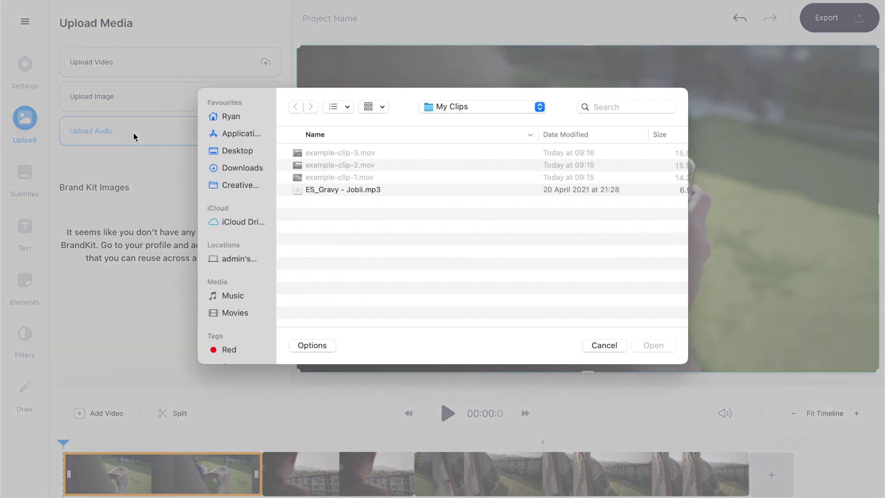
left_click(333, 189)
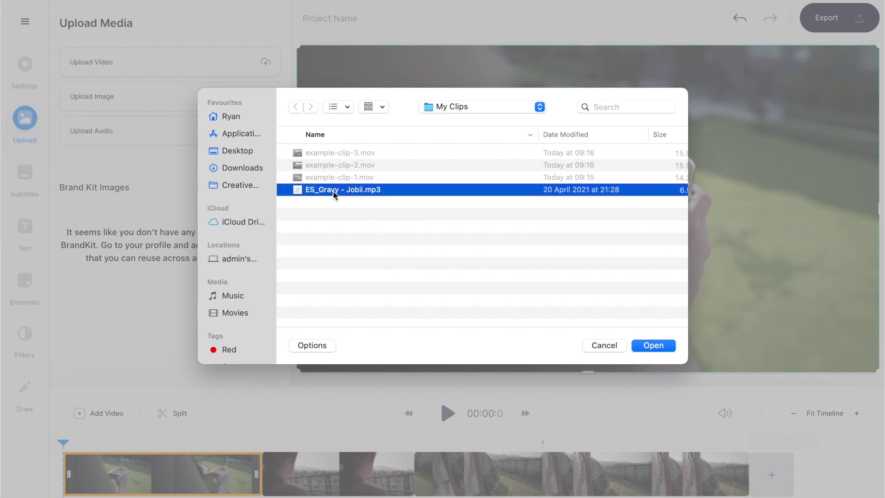
left_click(653, 346)
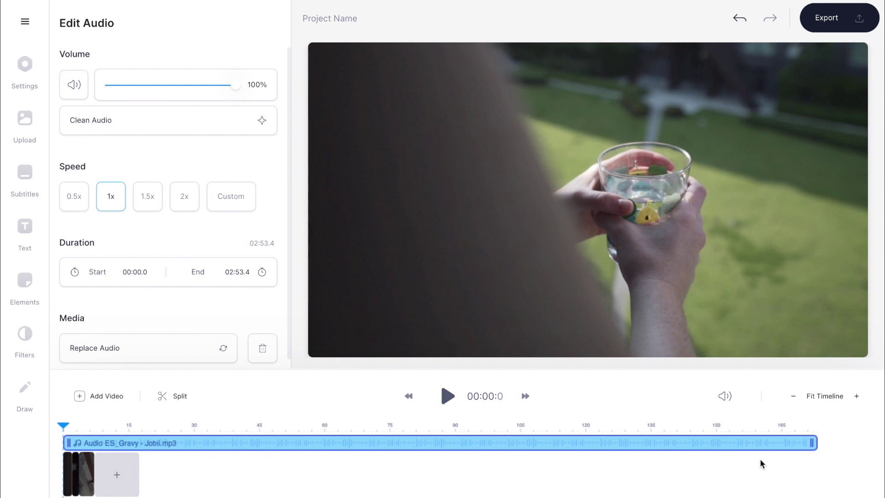
- Trim the music to end with the clips at 00:06.3, fit the timeline, and play the preview
left_click_drag(663, 432, 340, 448)
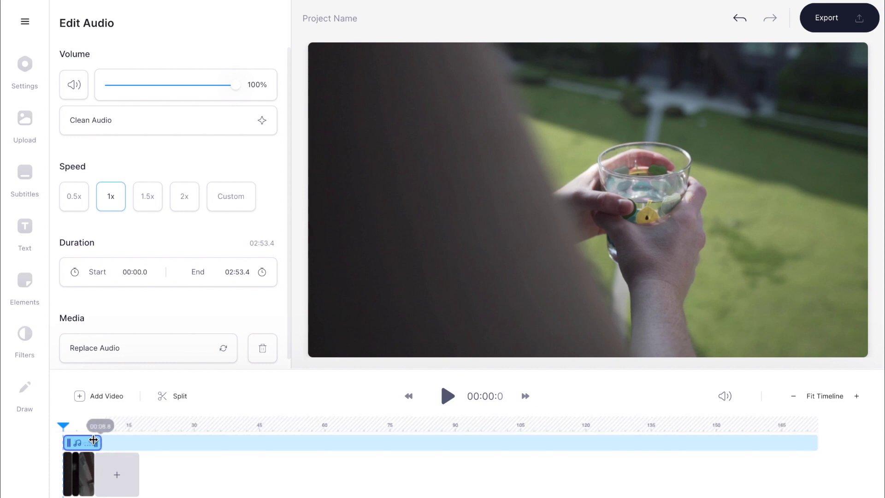
left_click_drag(90, 440, 90, 441)
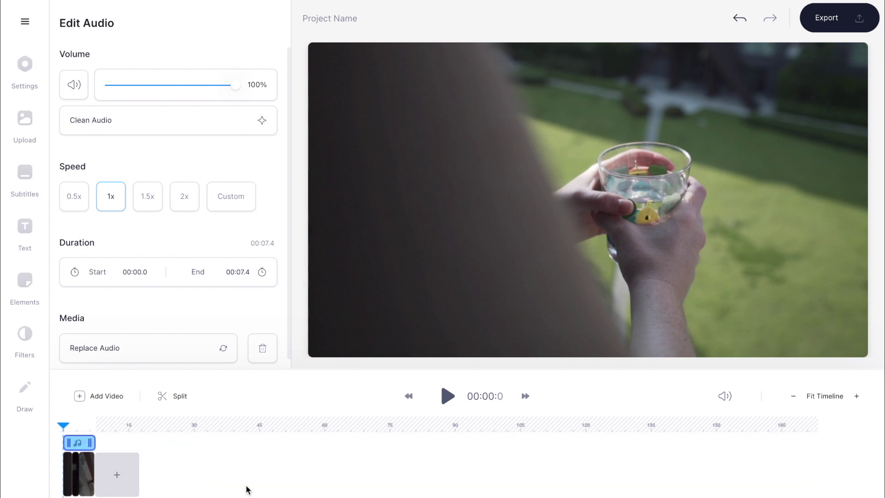
left_click(836, 404)
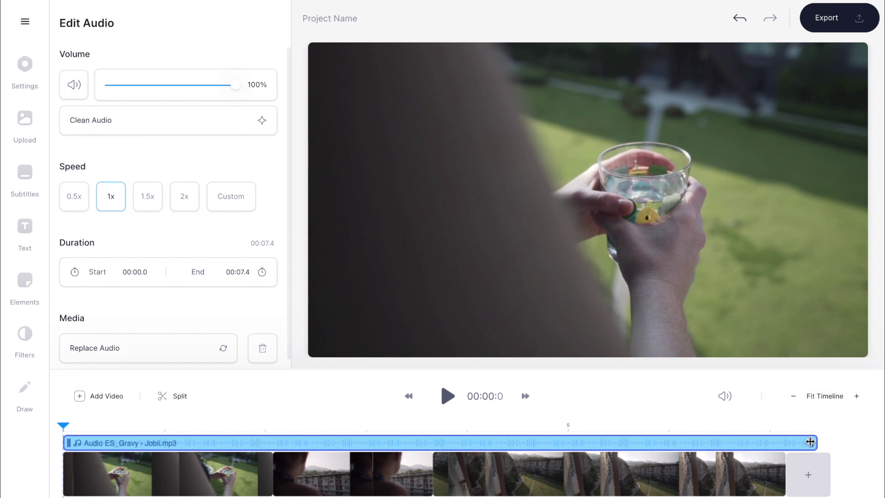
left_click_drag(808, 442, 787, 442)
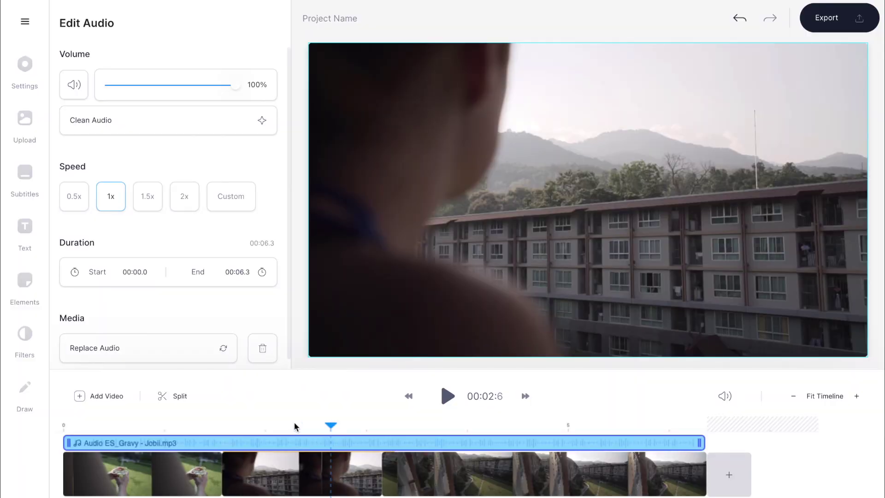
left_click(189, 427)
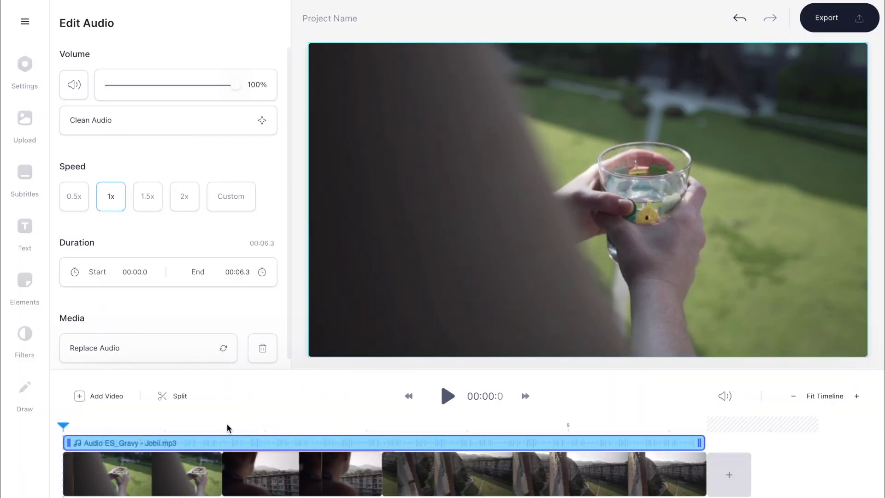
left_click(443, 397)
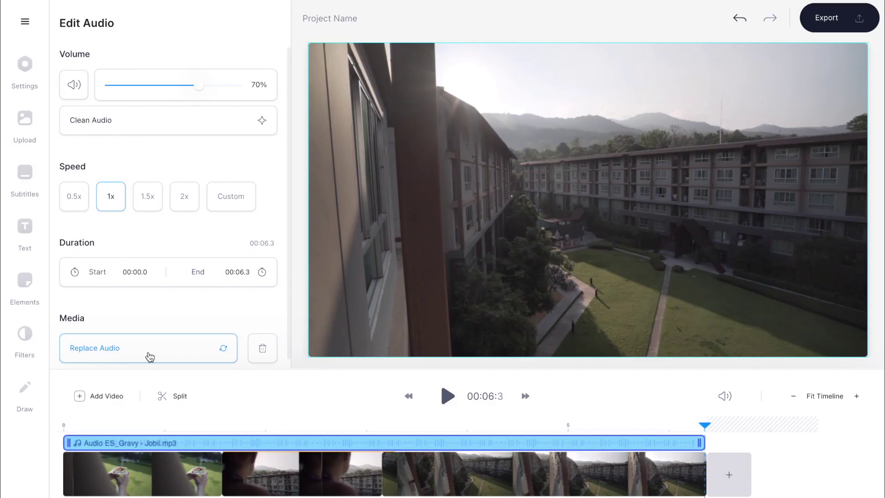
- Fine-tune the first clip's length and shift the second clip along the timeline
left_click(302, 299)
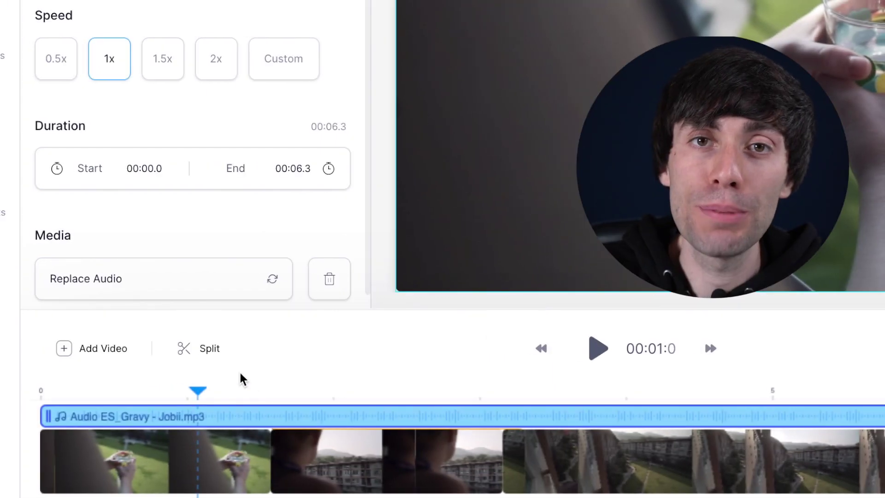
left_click(234, 452)
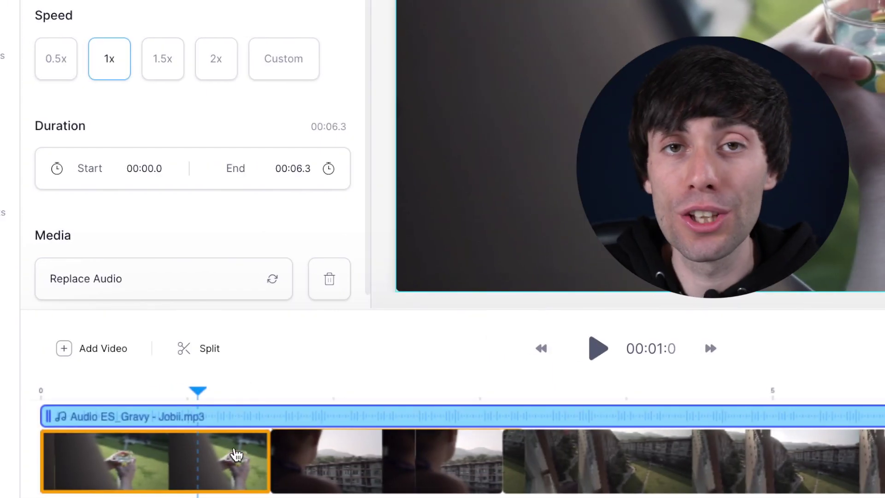
left_click_drag(262, 454, 245, 453)
left_click(310, 462)
left_click_drag(310, 462, 351, 464)
left_click(241, 465)
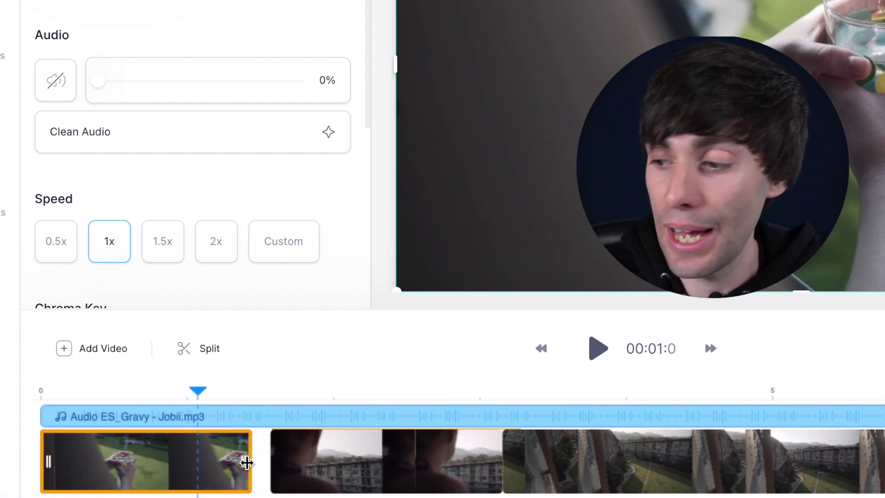
left_click_drag(248, 462, 264, 463)
- Trim the end of the third clip shorter and check the music track's timing
left_click(876, 456)
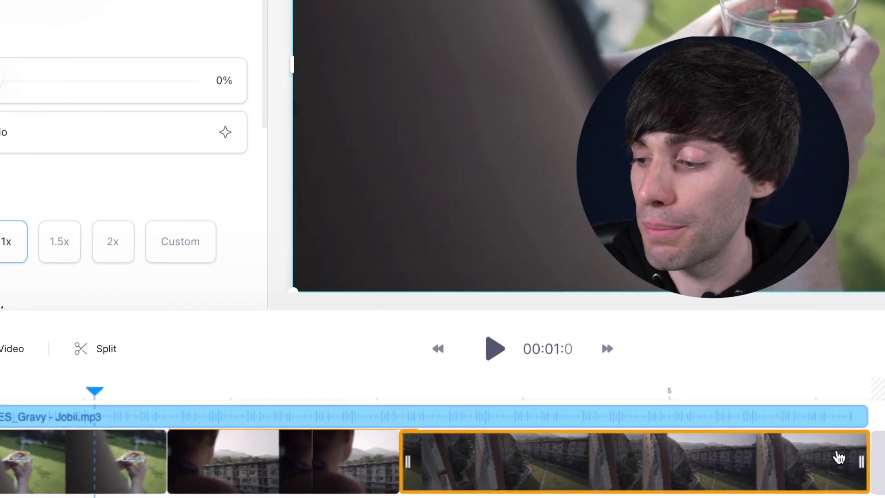
left_click_drag(855, 452, 802, 458)
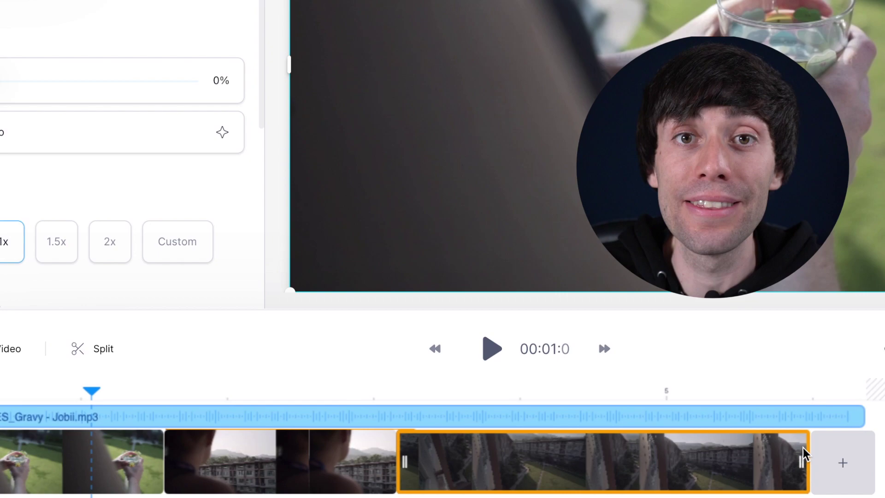
left_click(856, 416)
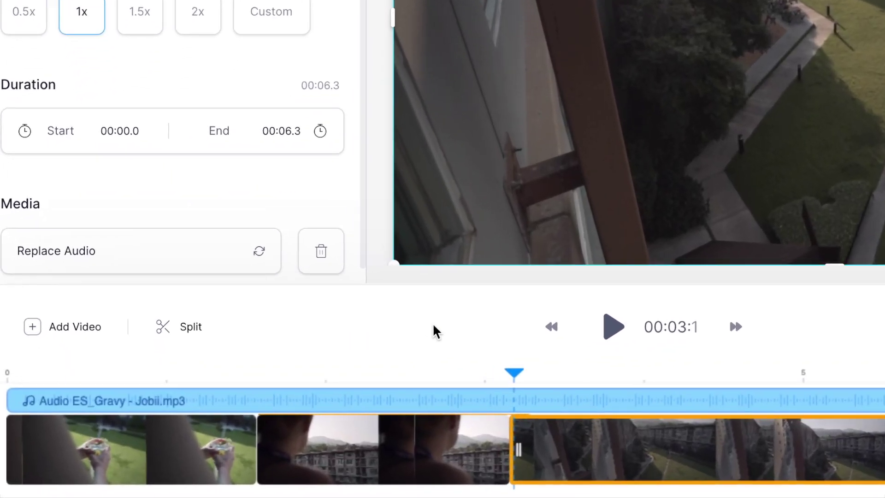
- Zoom the timeline out and drag the second clip later, leaving a gap
left_click(312, 490)
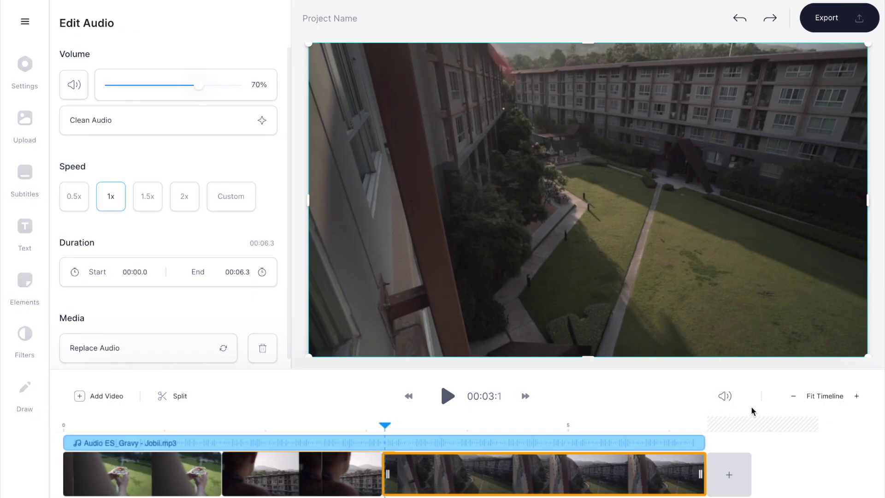
left_click(793, 398)
left_click(792, 397)
left_click(792, 398)
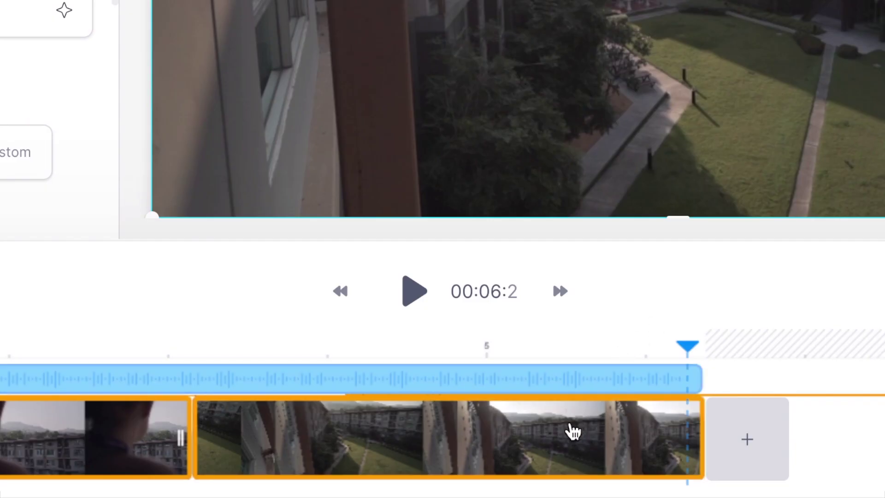
left_click_drag(527, 431, 781, 443)
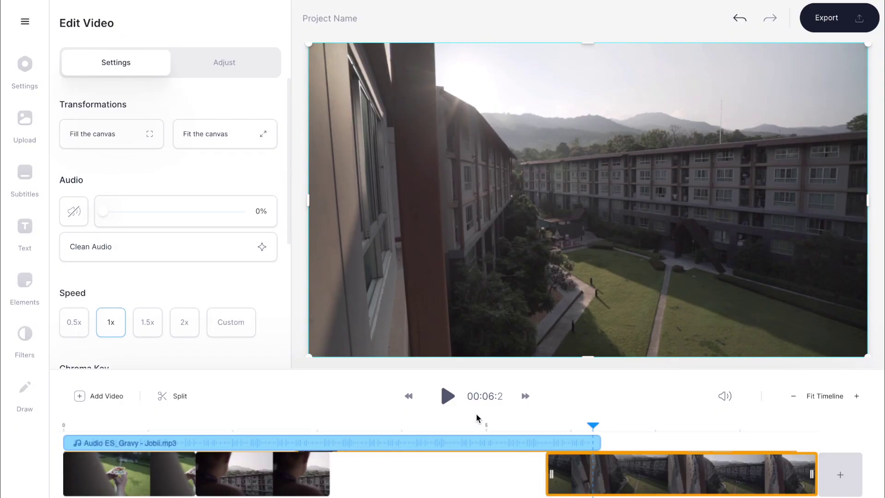
- Set the middle clip to 0.5x speed and preview it from its start
left_click(290, 470)
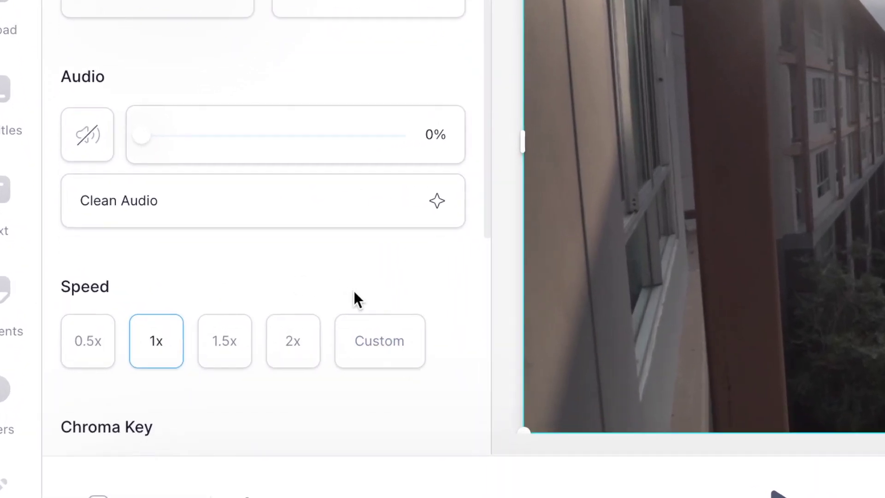
scroll(390, 296, "down", 1)
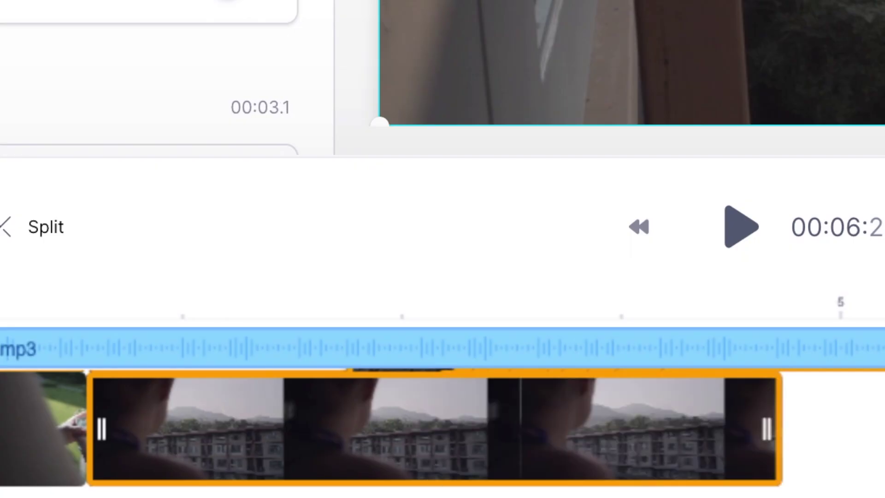
left_click(87, 309)
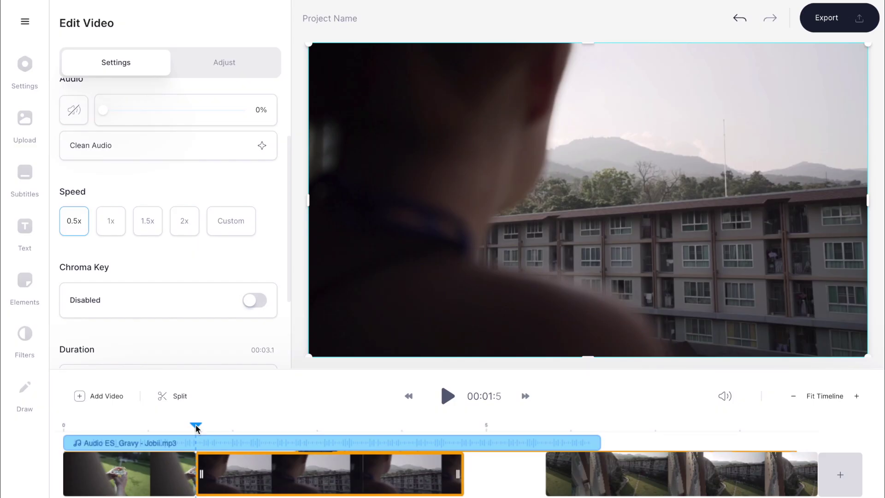
left_click(450, 396)
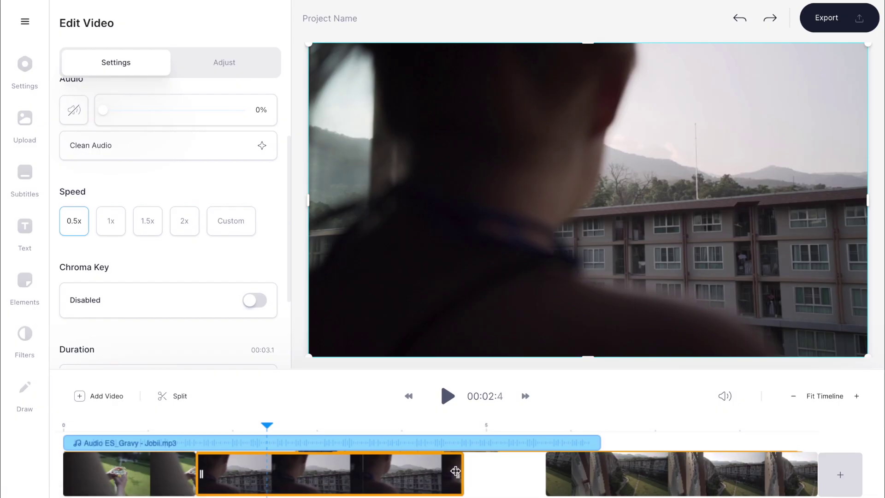
- Trim the middle clip's end and slide the building clip left to close the gap
left_click_drag(455, 471, 359, 471)
left_click(601, 463)
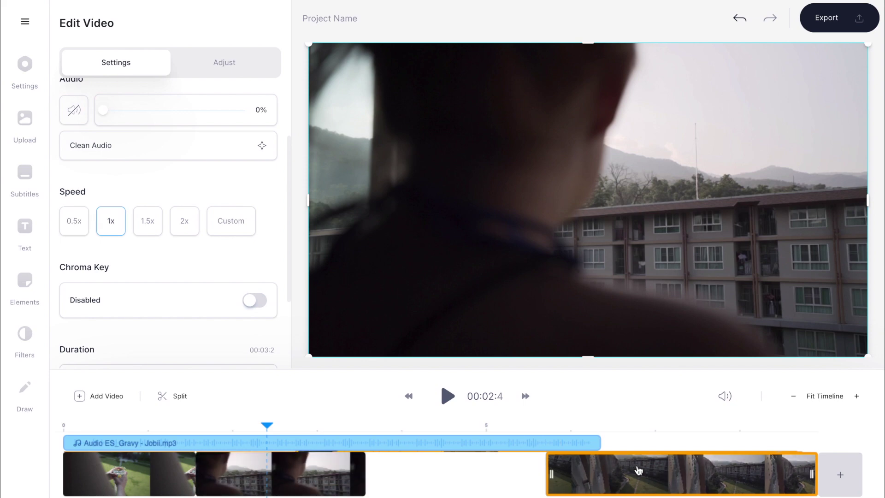
left_click_drag(638, 470, 437, 477)
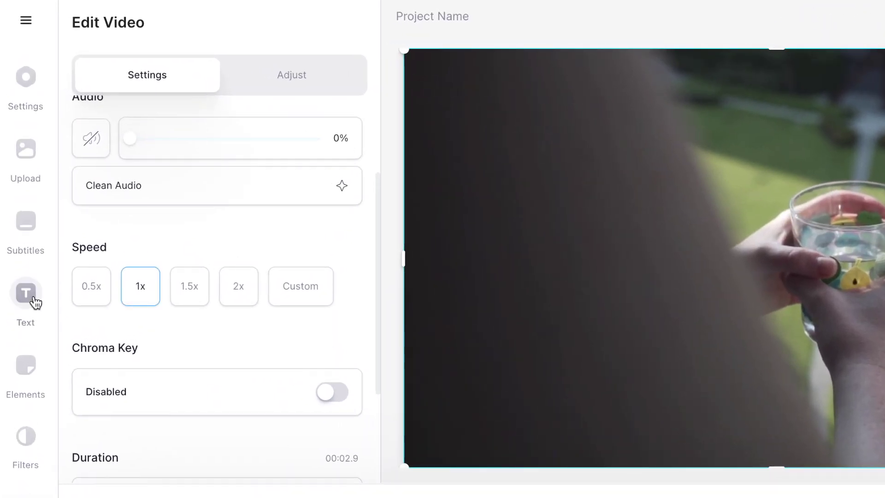
- Add a headline text layer reading 'Good morning'
left_click(26, 293)
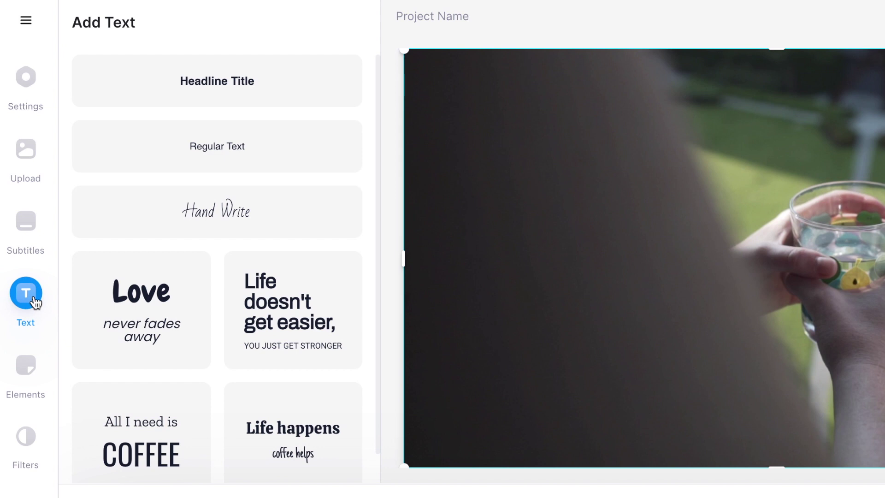
left_click(229, 92)
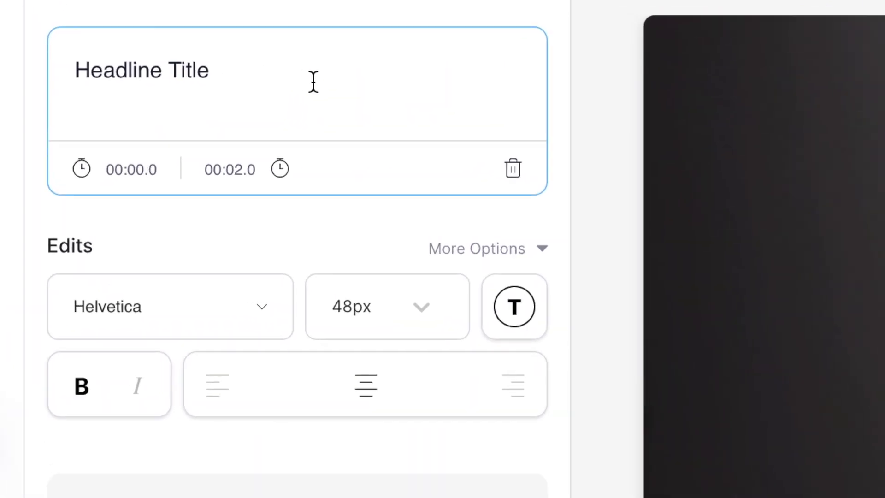
left_click_drag(271, 79, 45, 55)
type("Good morning")
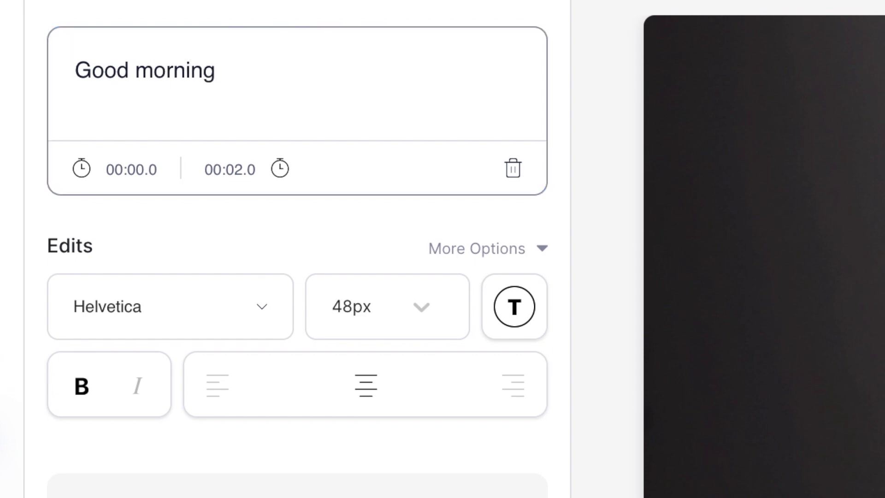
left_click(189, 113)
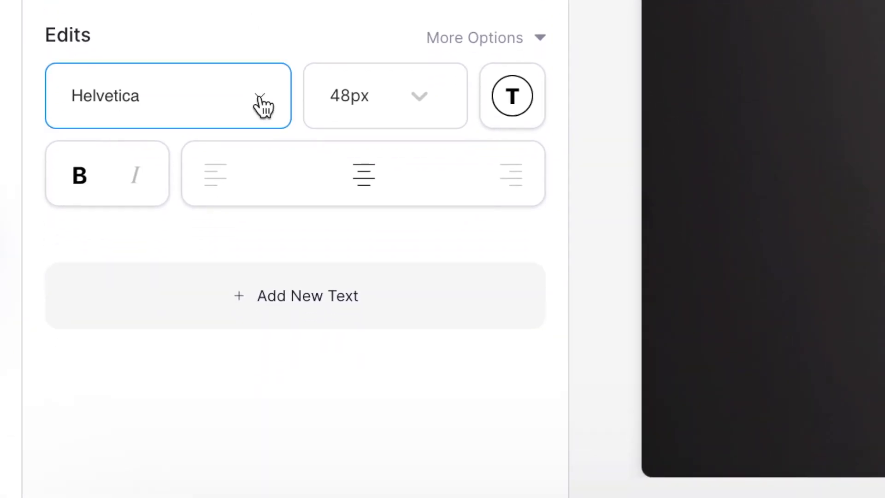
- Style the headline in Permanent Marker at 60px in white
left_click(262, 105)
scroll(239, 241, "down", 4)
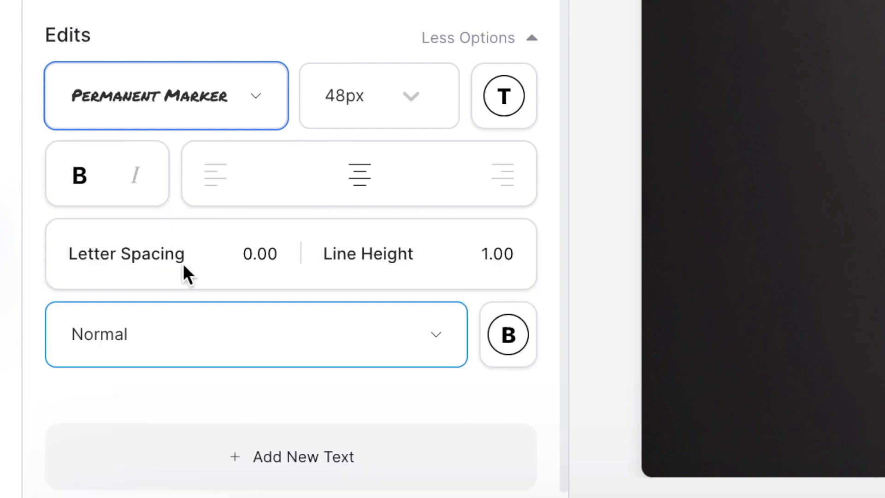
left_click(412, 97)
scroll(372, 322, "down", 2)
left_click(380, 402)
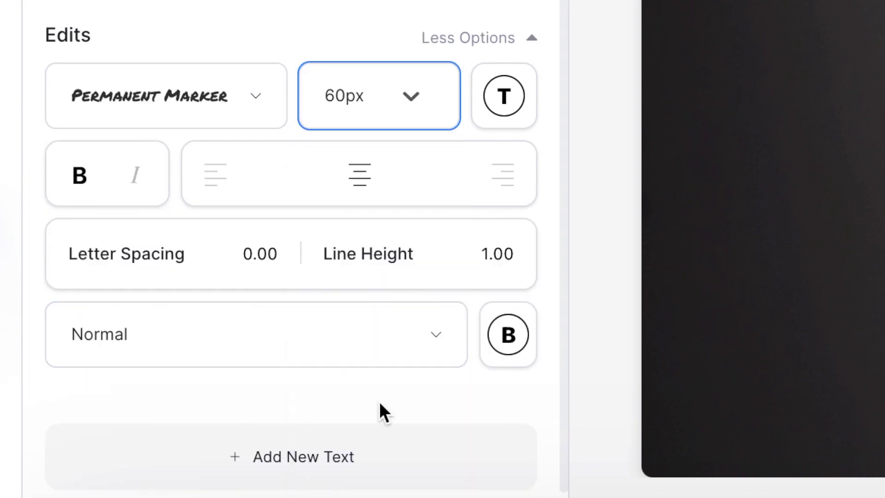
left_click(507, 98)
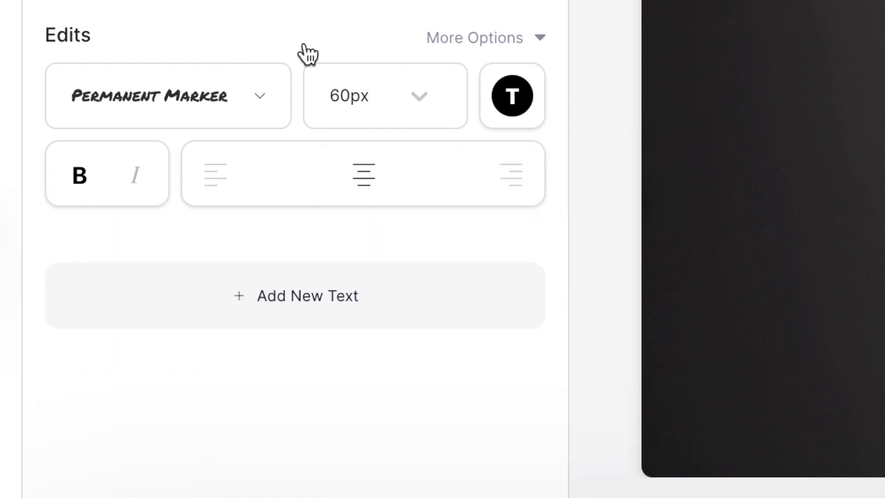
- Give the headline a black Drop shadow effect
left_click(525, 50)
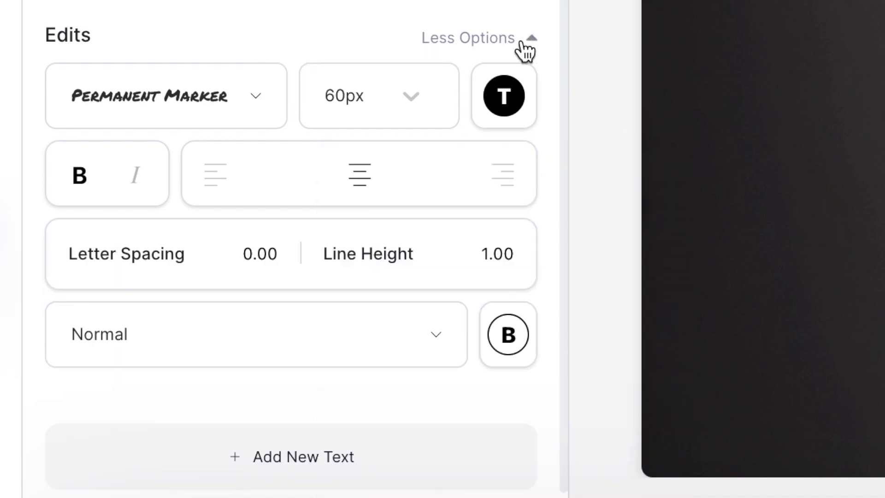
left_click(434, 348)
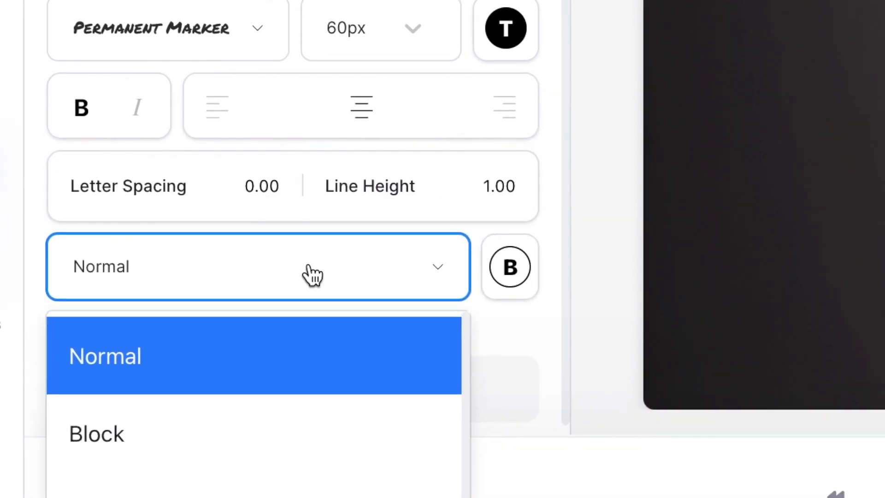
scroll(303, 482, "down", 2)
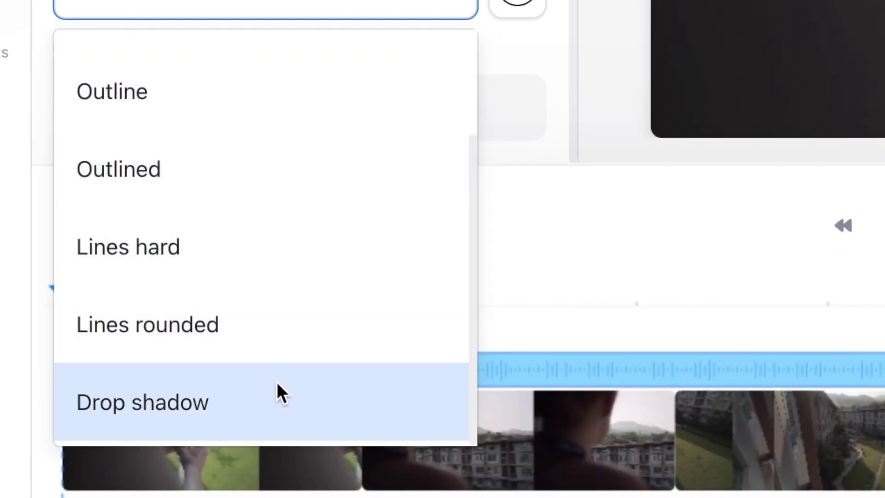
left_click(279, 398)
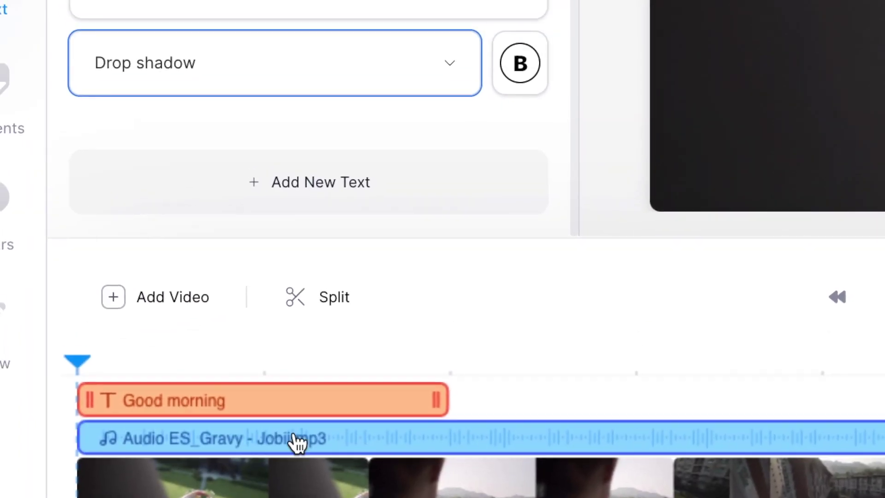
left_click(520, 63)
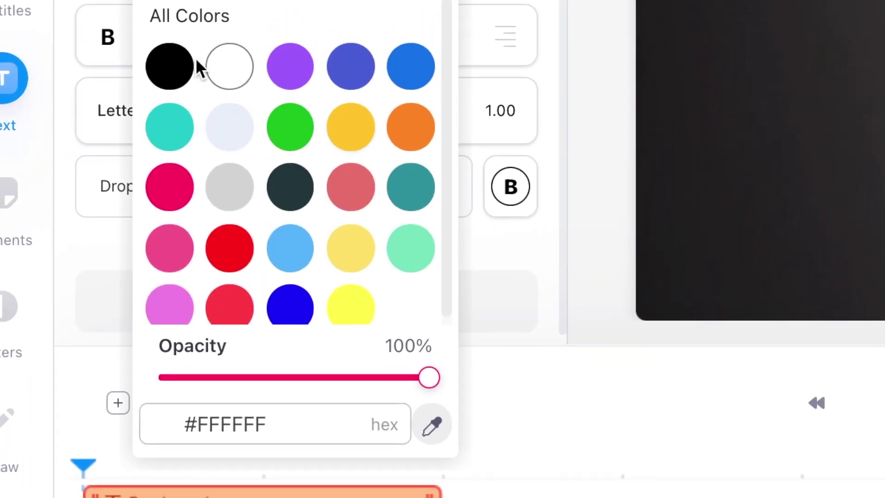
left_click(184, 109)
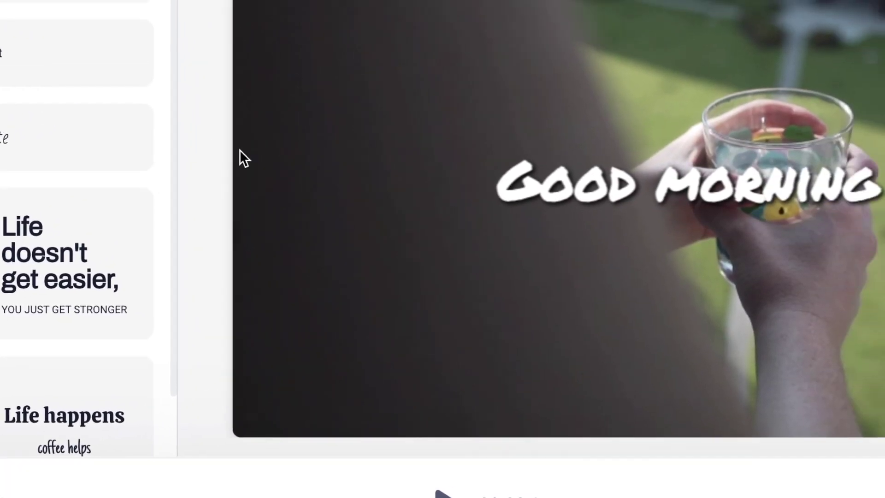
- Centre the headline in the frame and shorten it to span only the first clip
left_click(691, 159)
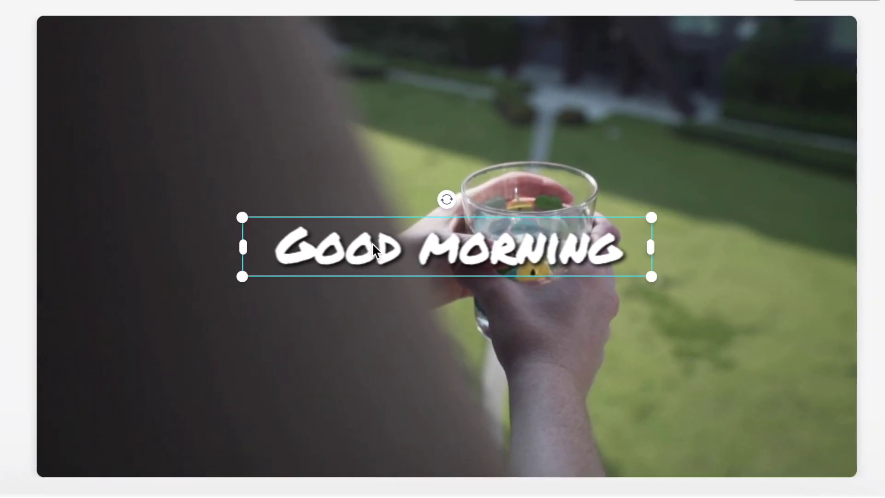
left_click_drag(372, 242, 240, 229)
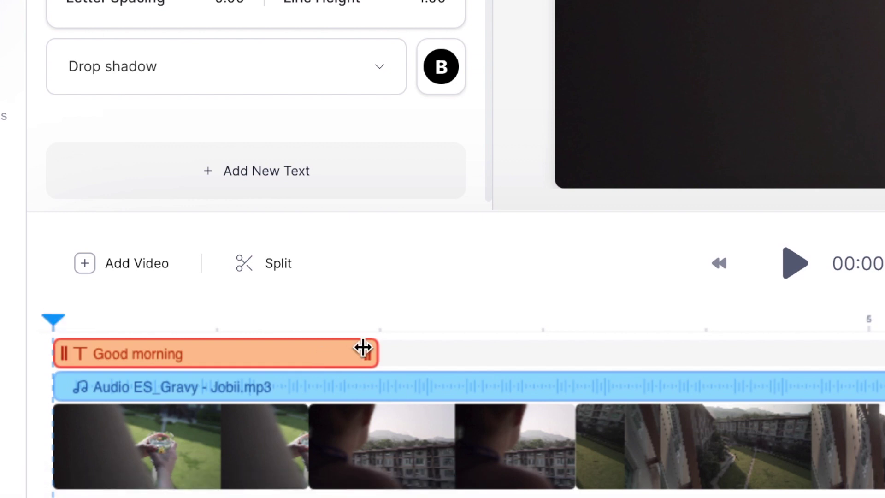
left_click_drag(362, 347, 316, 350)
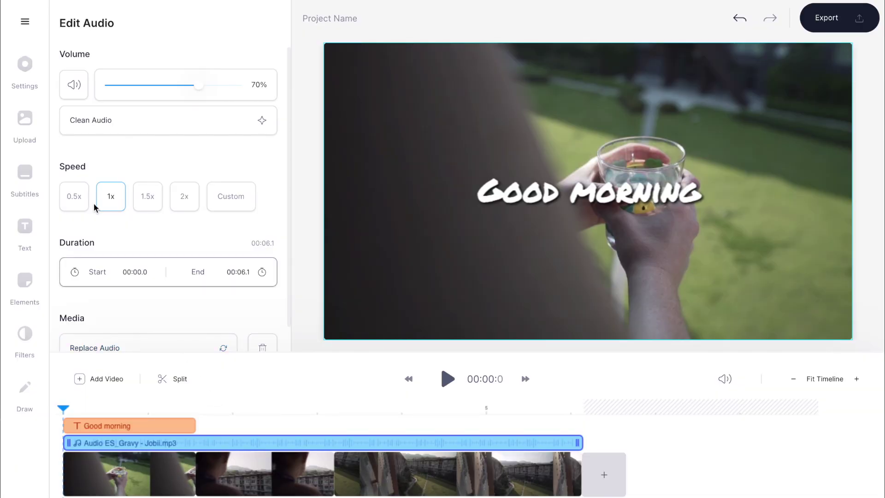
left_click(20, 77)
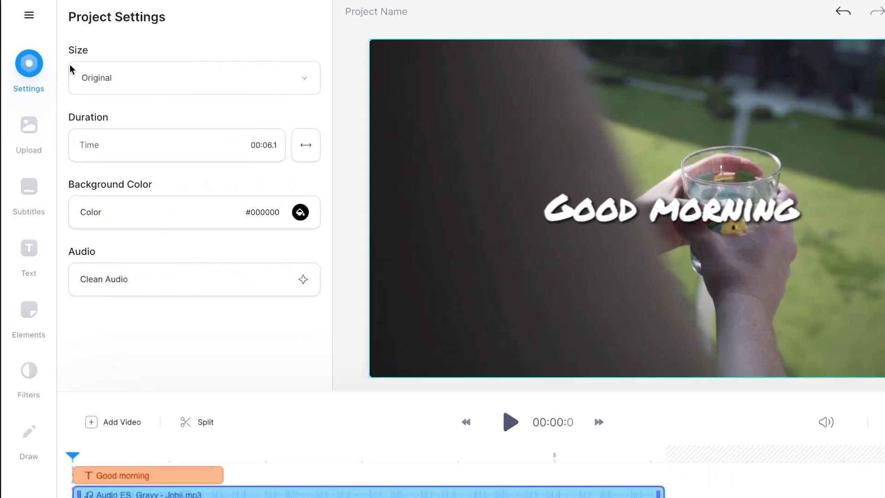
left_click(260, 77)
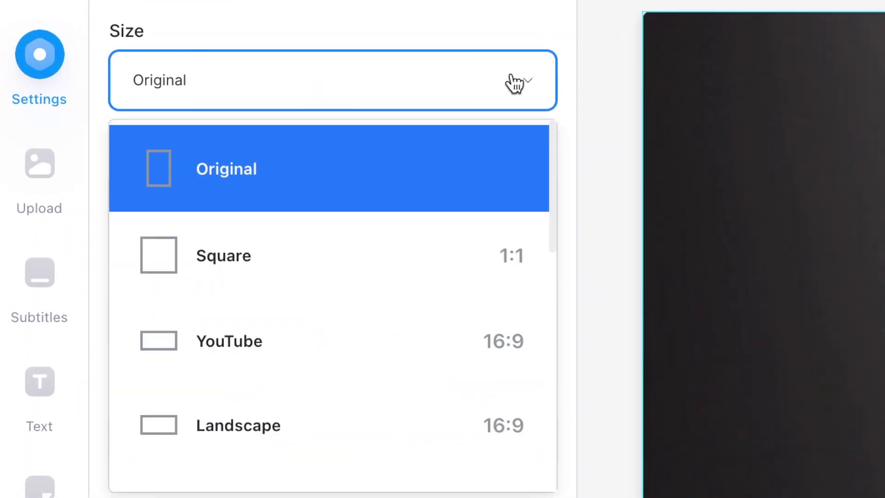
scroll(441, 157, "down", 5)
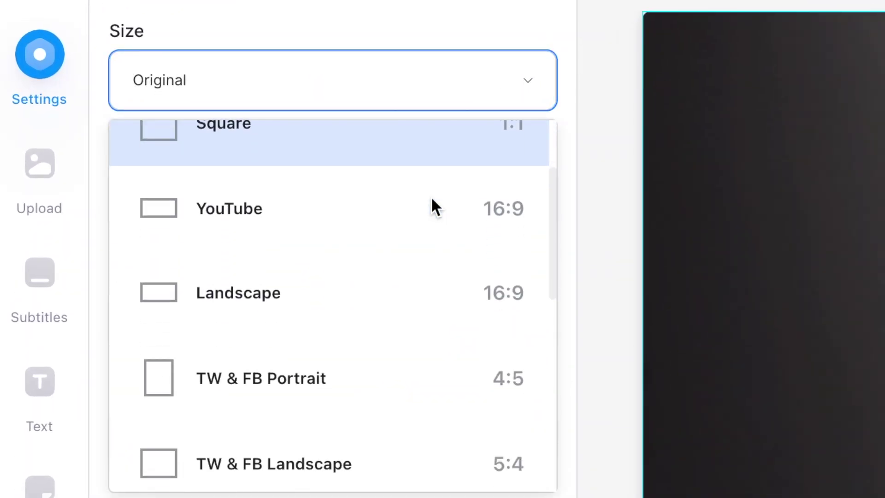
scroll(431, 199, "down", 3)
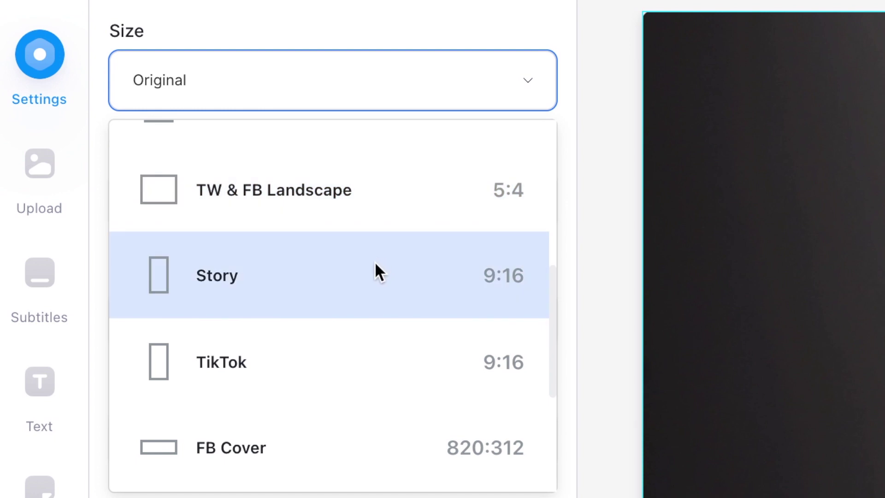
left_click(375, 272)
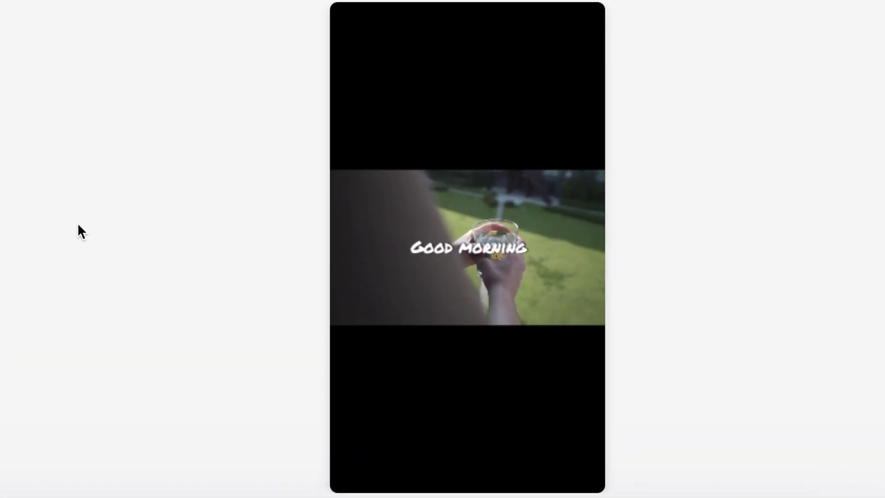
left_click(363, 275)
left_click_drag(331, 324, 307, 492)
left_click_drag(306, 169, 266, 1)
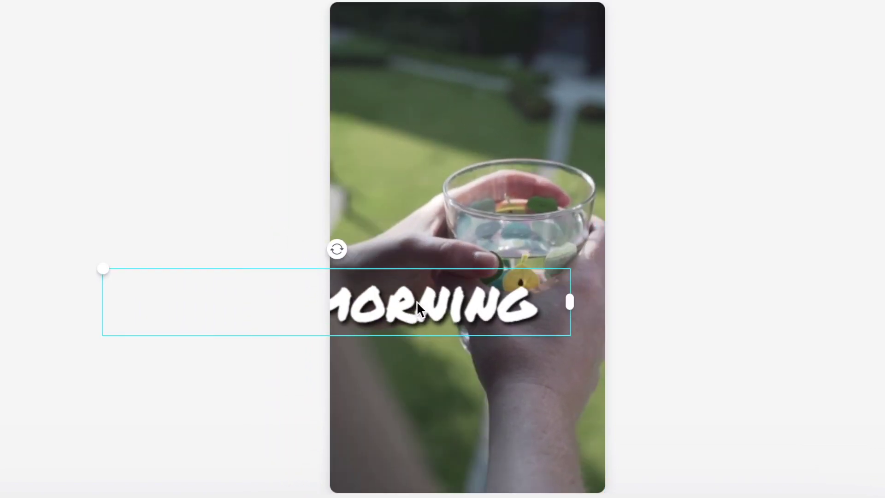
left_click_drag(416, 301, 509, 302)
left_click_drag(628, 300, 533, 328)
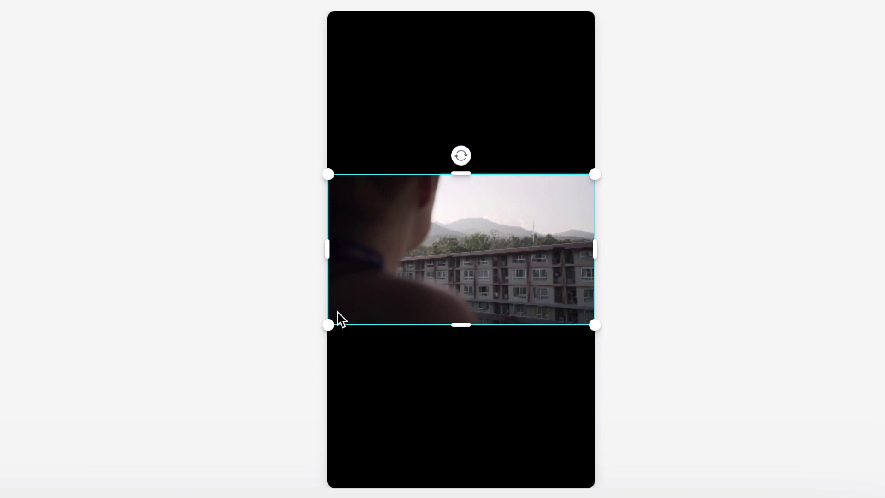
left_click_drag(329, 324, 304, 486)
left_click_drag(310, 176, 318, 19)
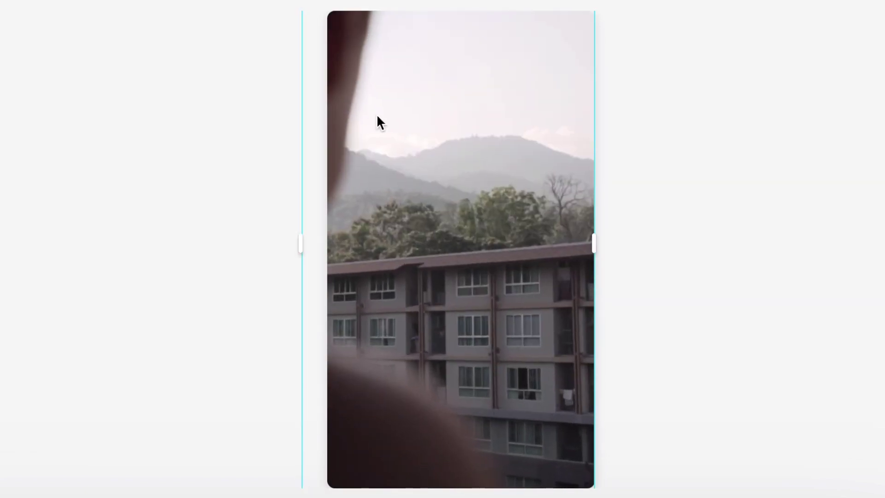
left_click_drag(377, 114, 471, 159)
left_click_drag(363, 250, 460, 270)
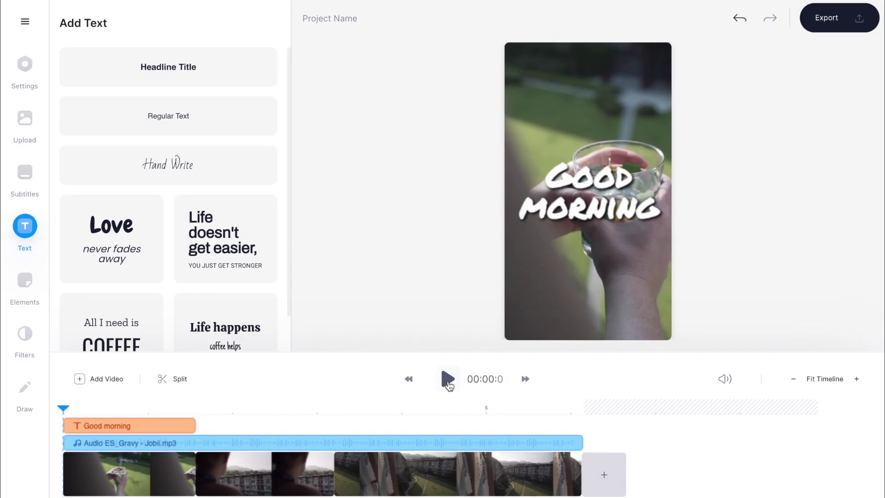
left_click(448, 379)
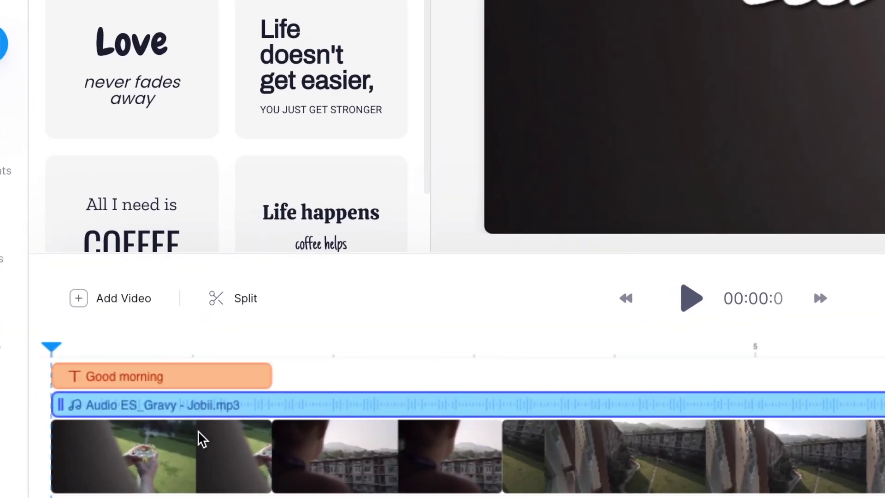
- Apply the Dusty Film effect to the first clip
left_click(141, 473)
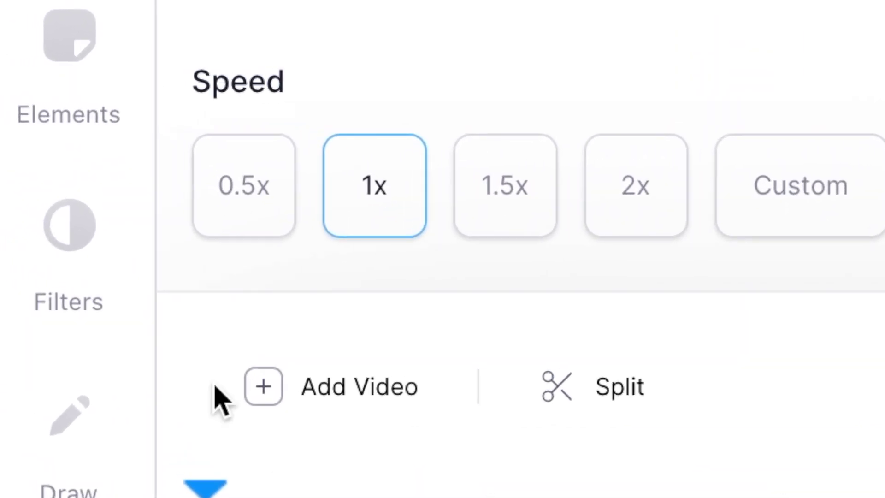
left_click(75, 254)
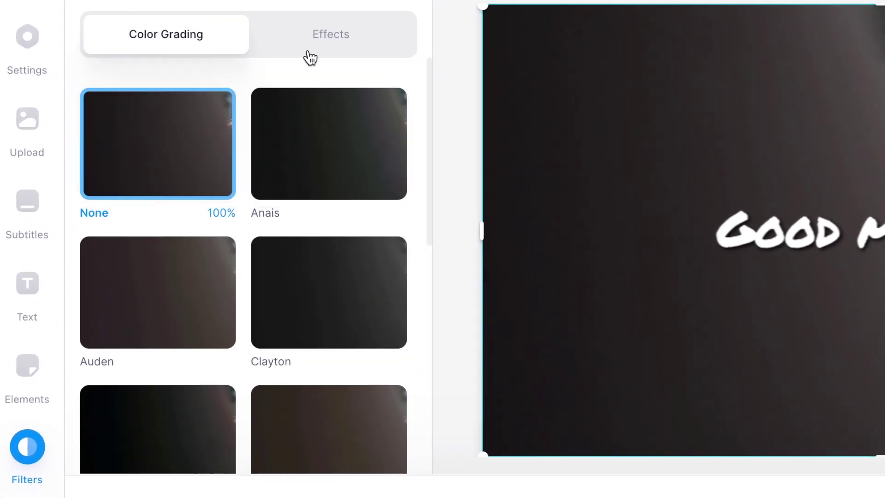
left_click(336, 40)
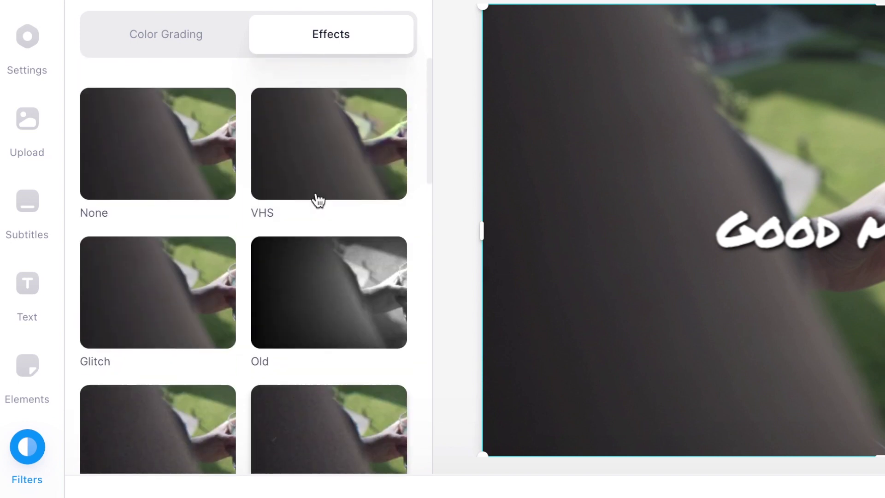
scroll(322, 243, "down", 4)
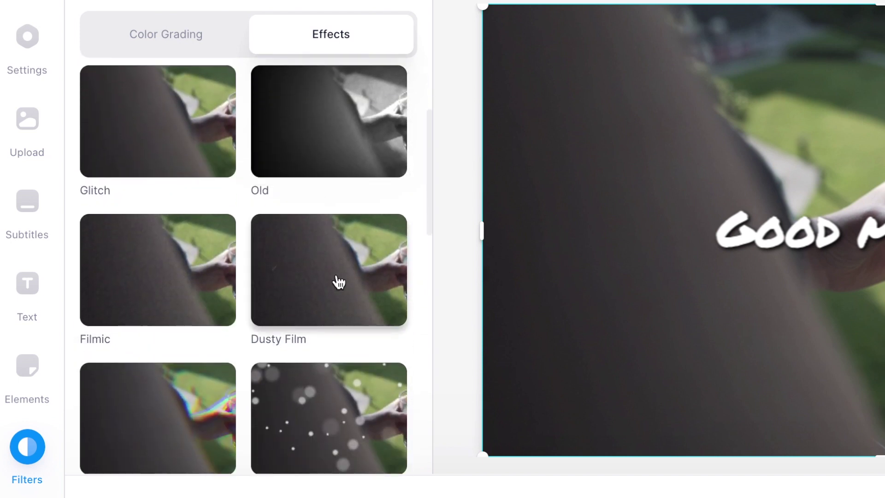
left_click(327, 279)
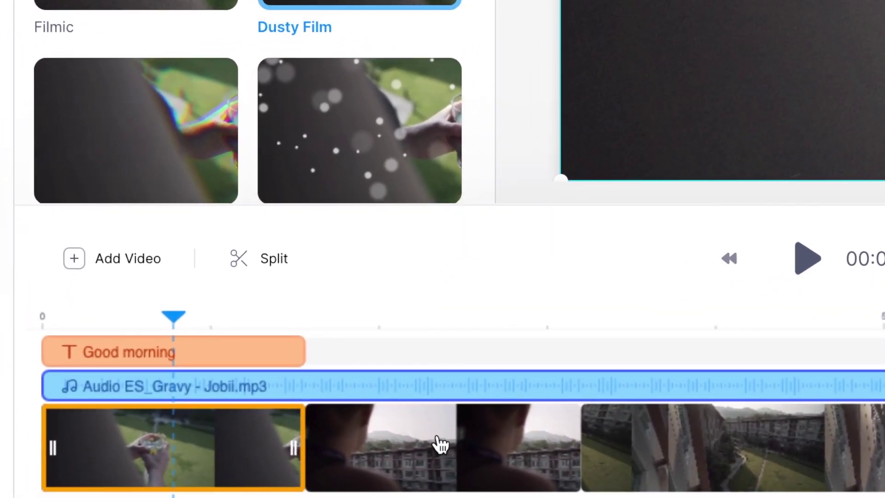
- Bring up the film effects list for the second clip
left_click(438, 442)
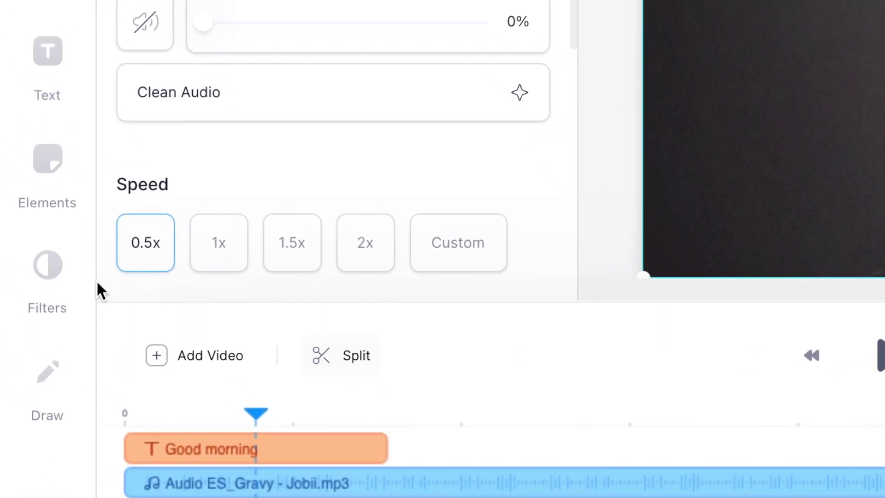
left_click(46, 272)
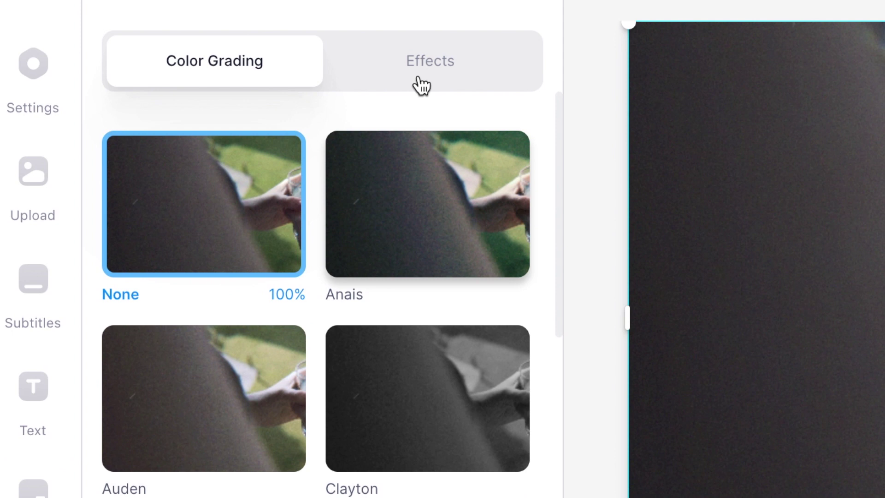
left_click(420, 86)
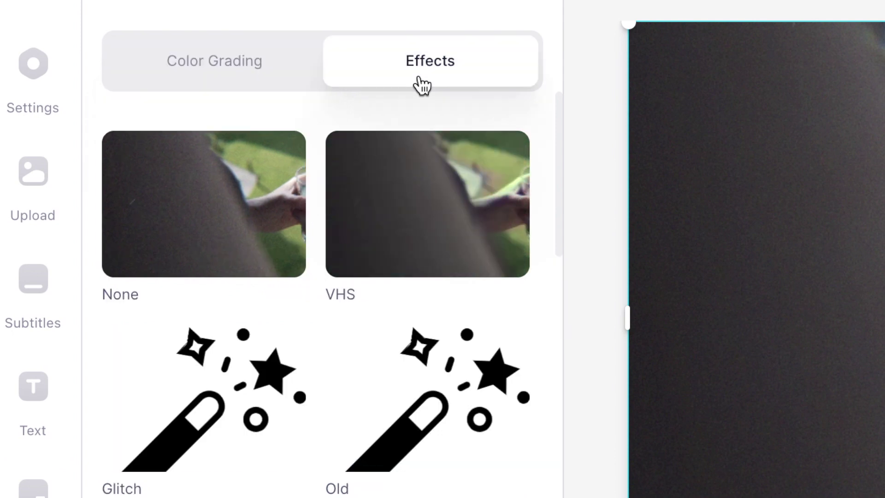
scroll(433, 318, "down", 5)
scroll(432, 323, "down", 1)
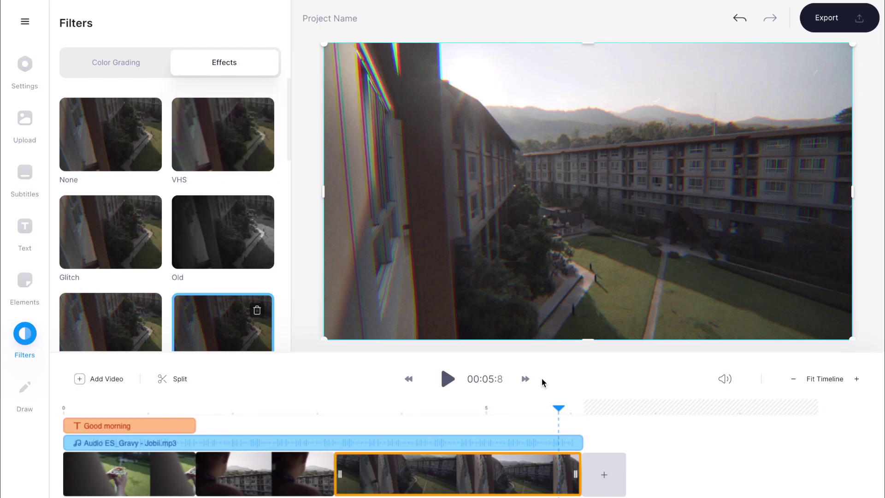
- Export the montage using the Youtube 1080p preset
left_click(839, 22)
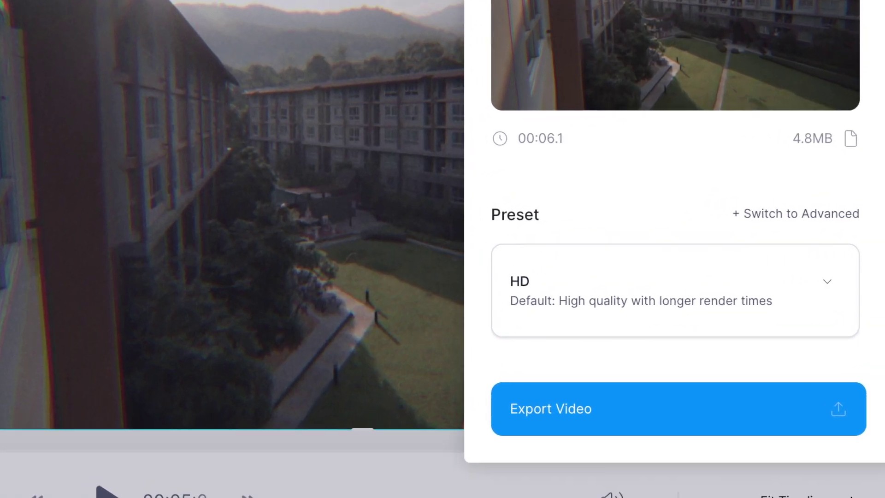
left_click(815, 285)
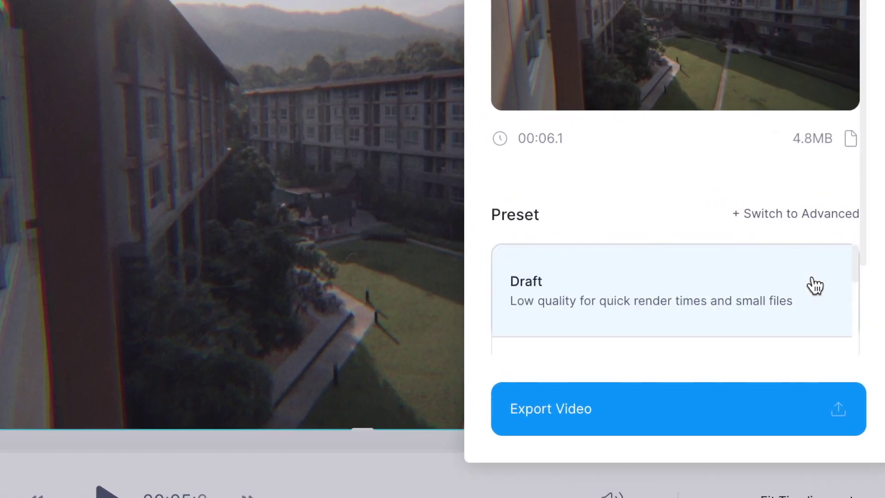
scroll(748, 278, "down", 2)
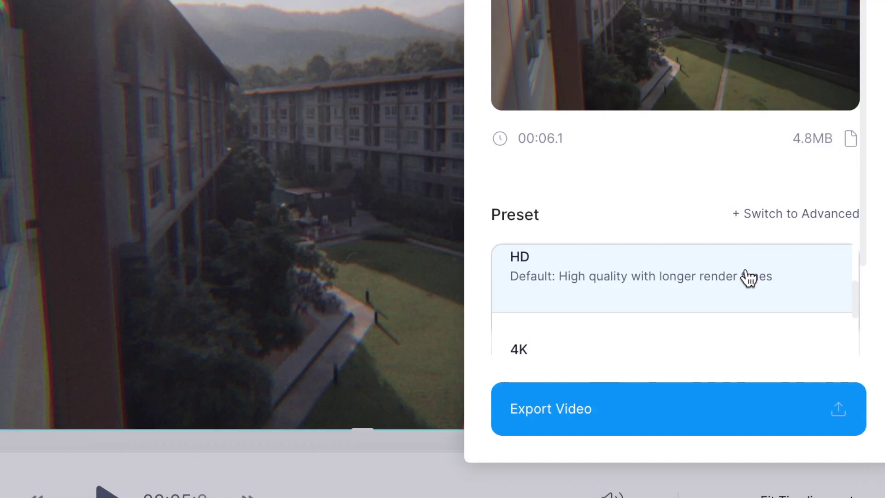
scroll(748, 277, "down", 5)
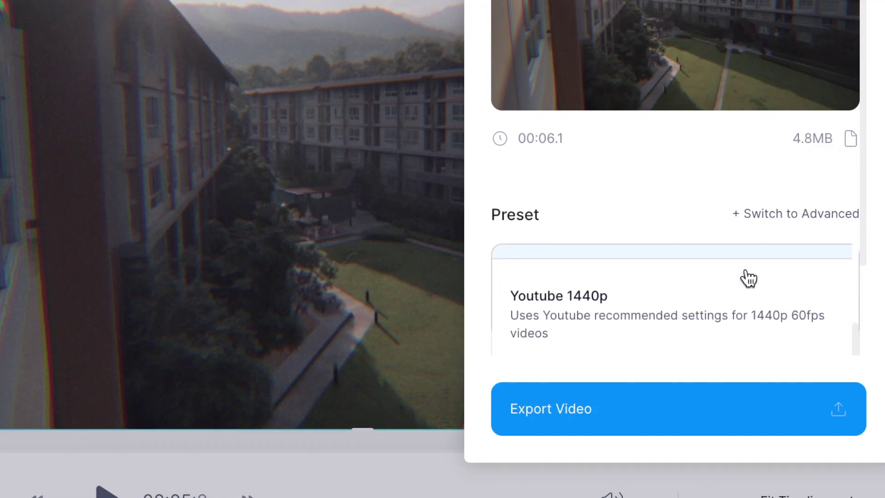
scroll(747, 278, "down", 1)
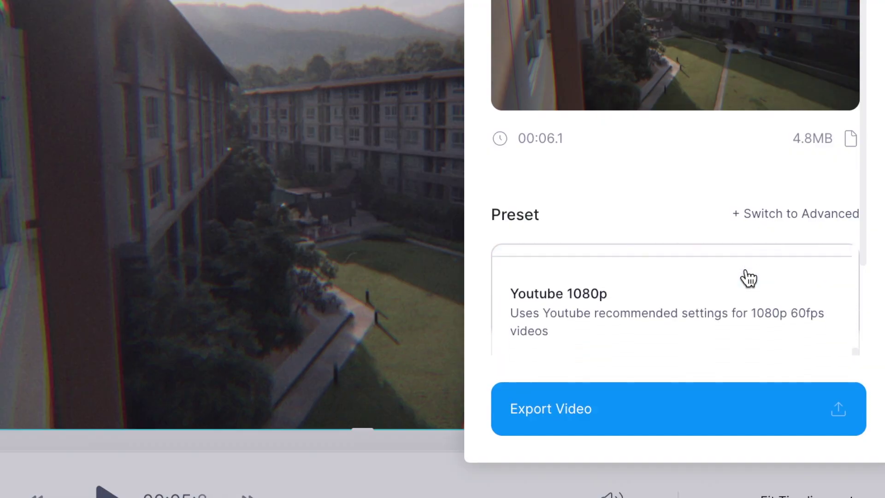
left_click(657, 304)
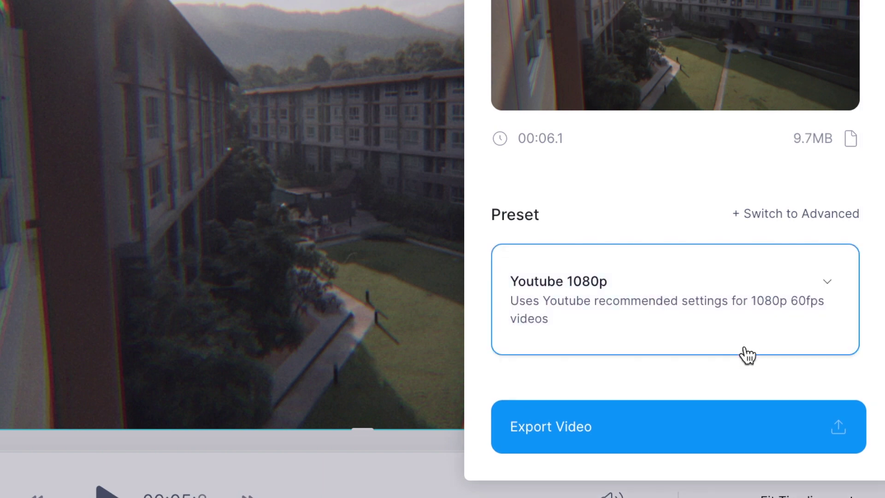
left_click(726, 425)
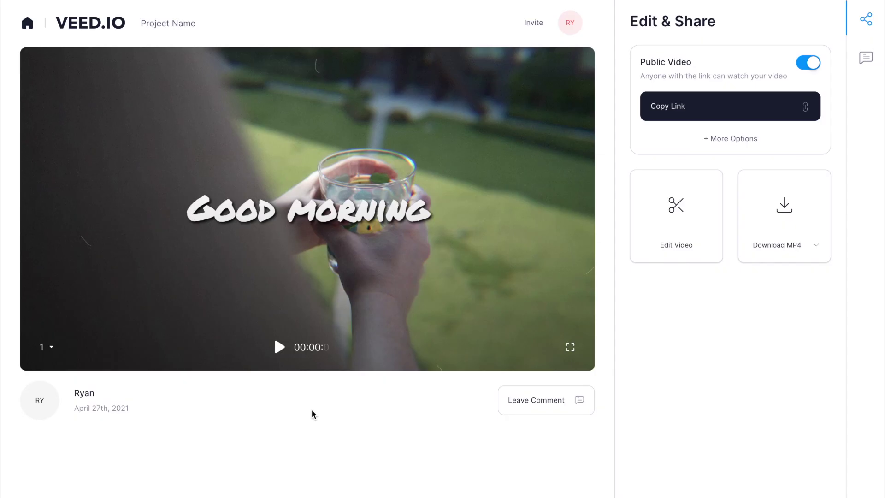
- Start playback of the exported montage in the share page player
left_click(278, 346)
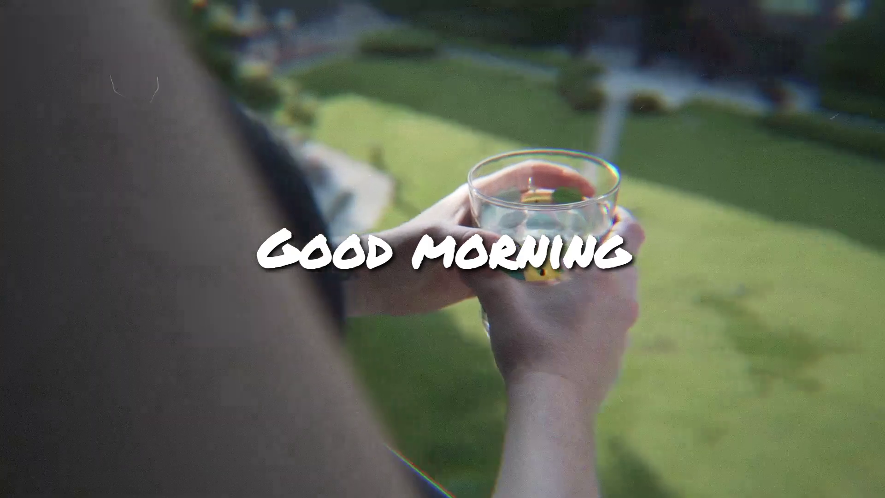